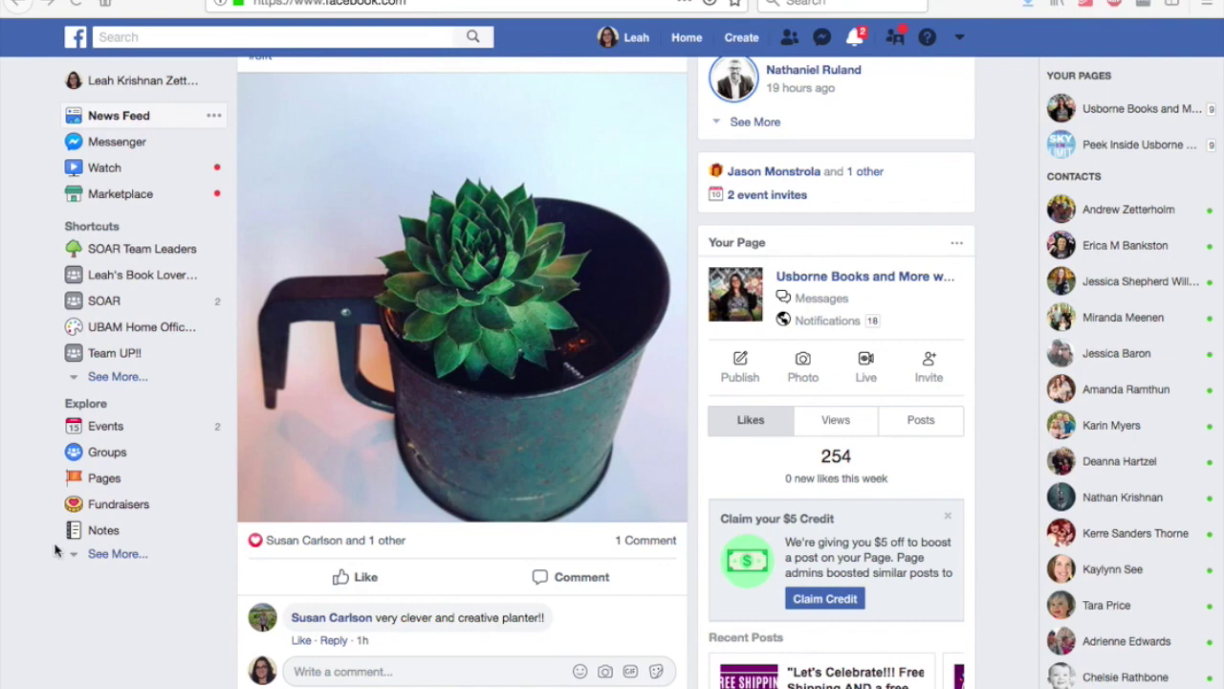
Start a new private event from the Events page and check the available event privacy types, keeping it private.
left_click(107, 426)
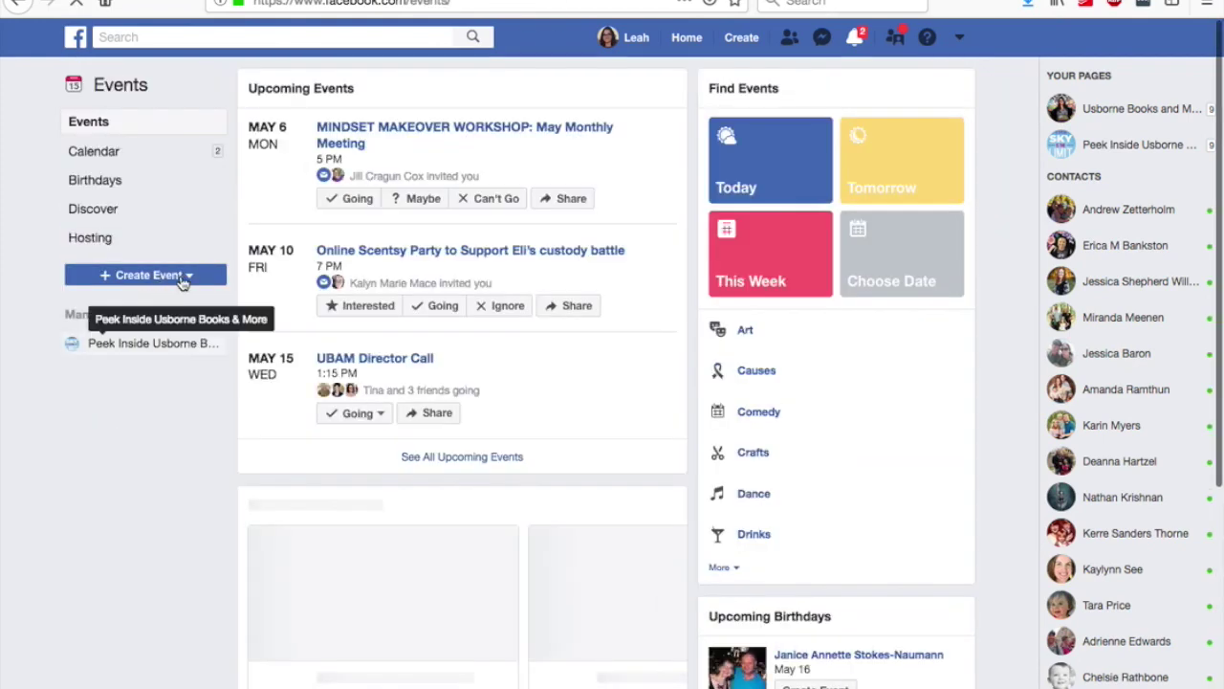
left_click(161, 276)
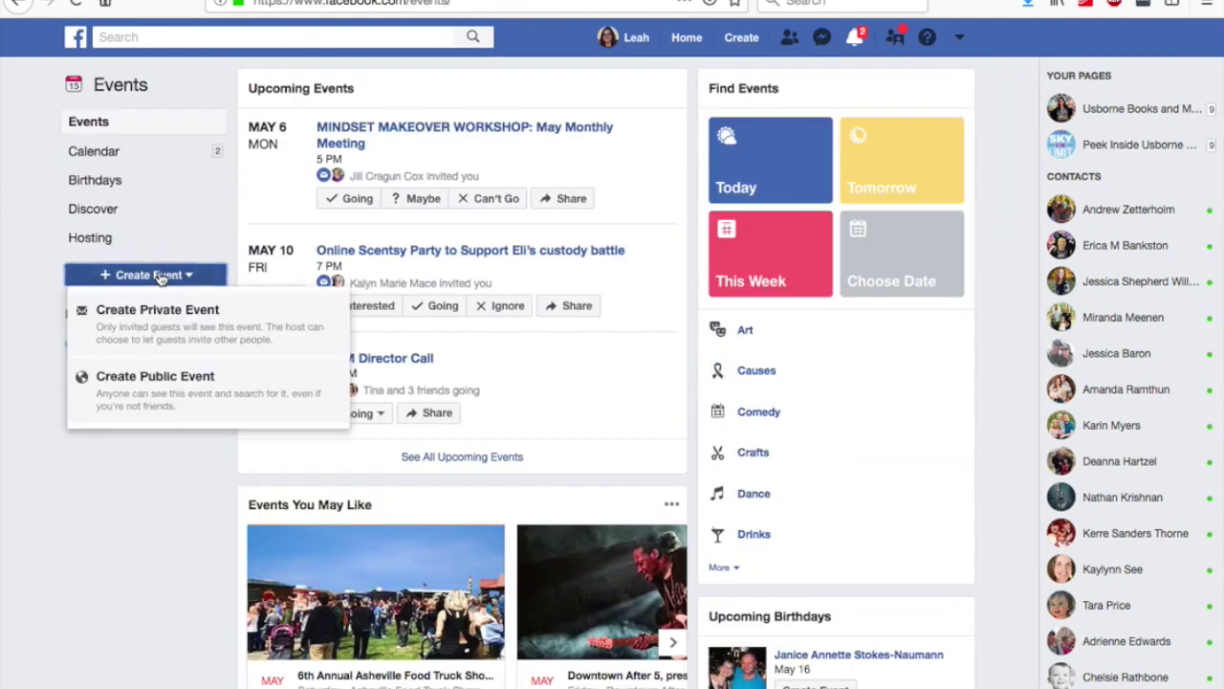
left_click(178, 326)
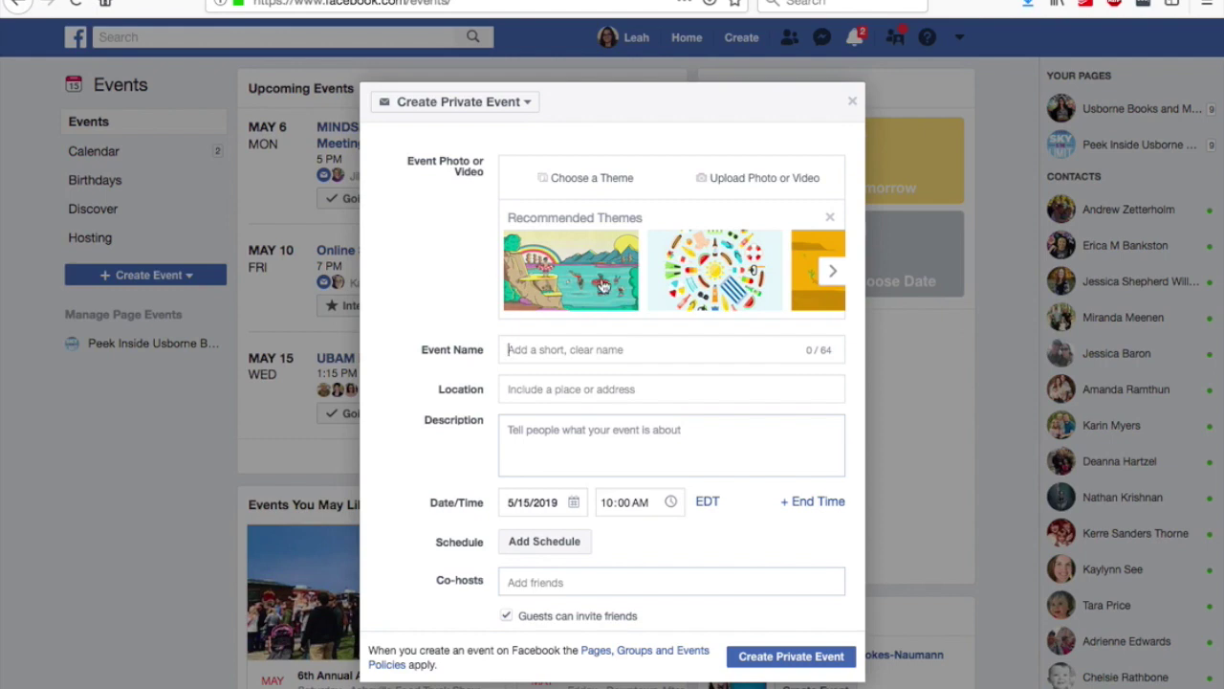
left_click(483, 103)
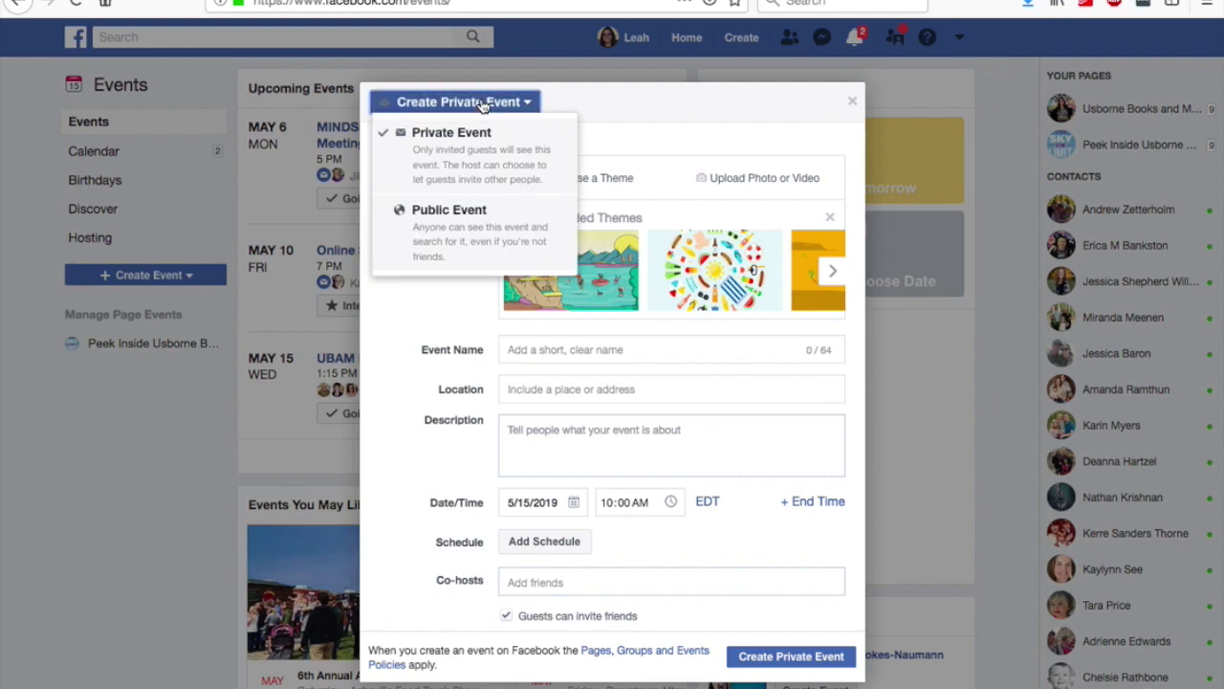
left_click(483, 104)
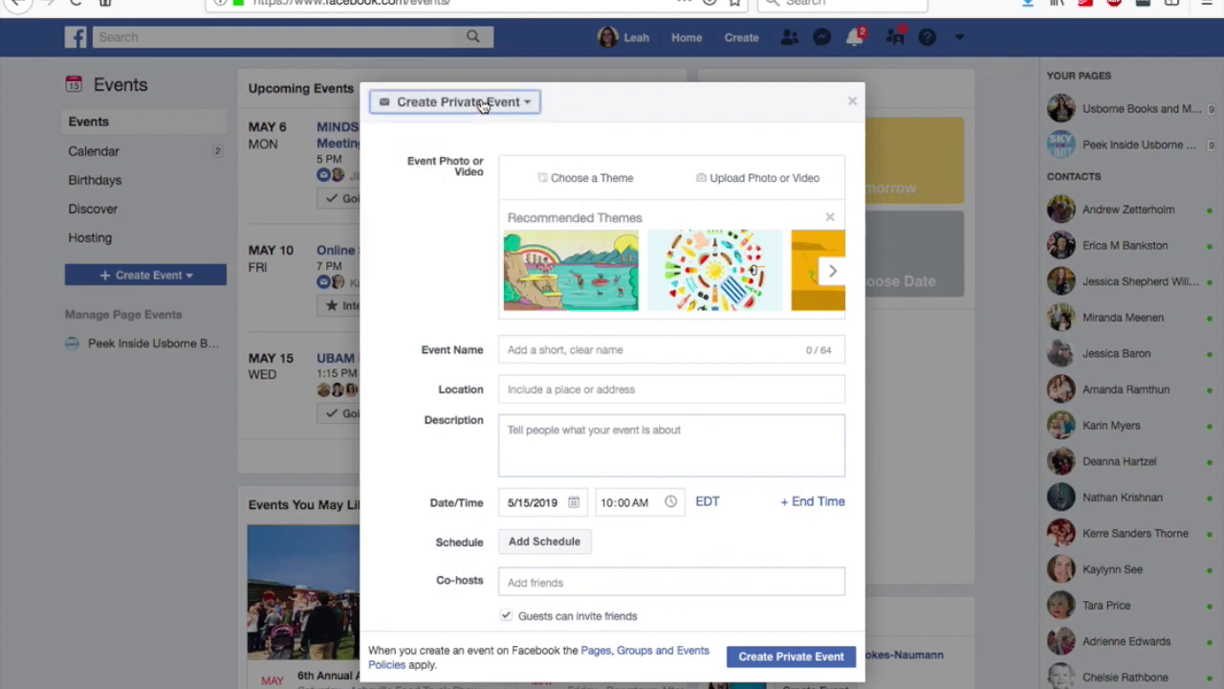
Upload Open A World.jpg from the Cover Graphics folder as the event photo.
left_click(745, 187)
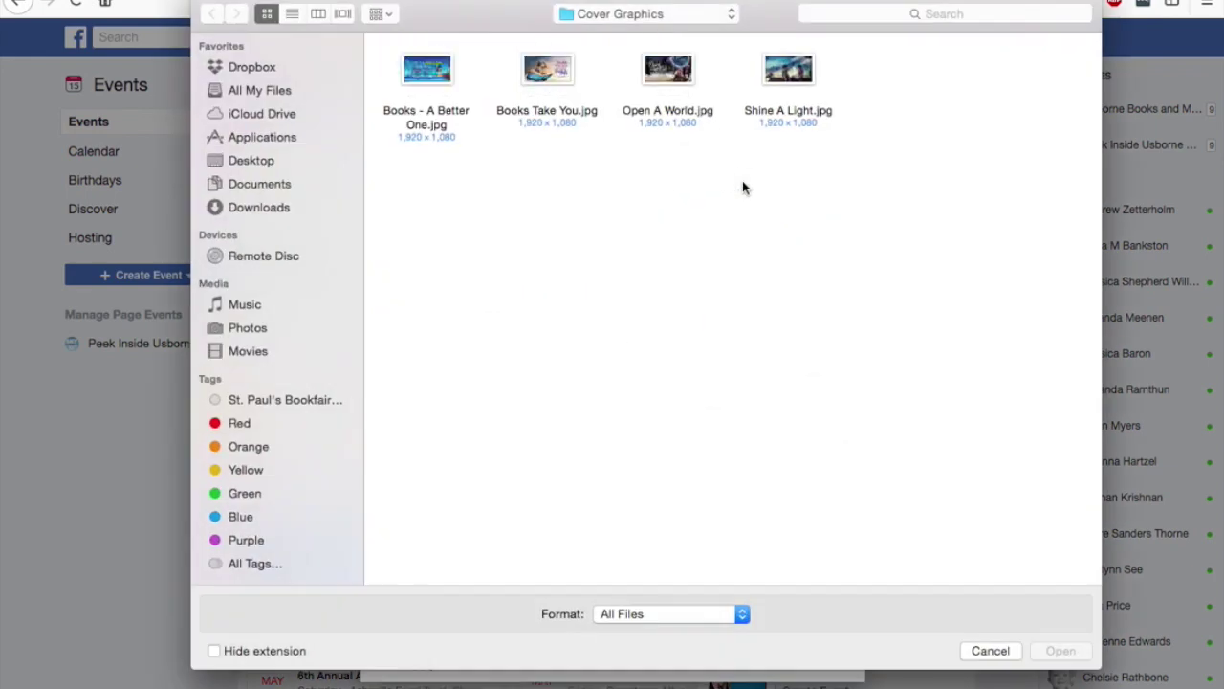
left_click(670, 73)
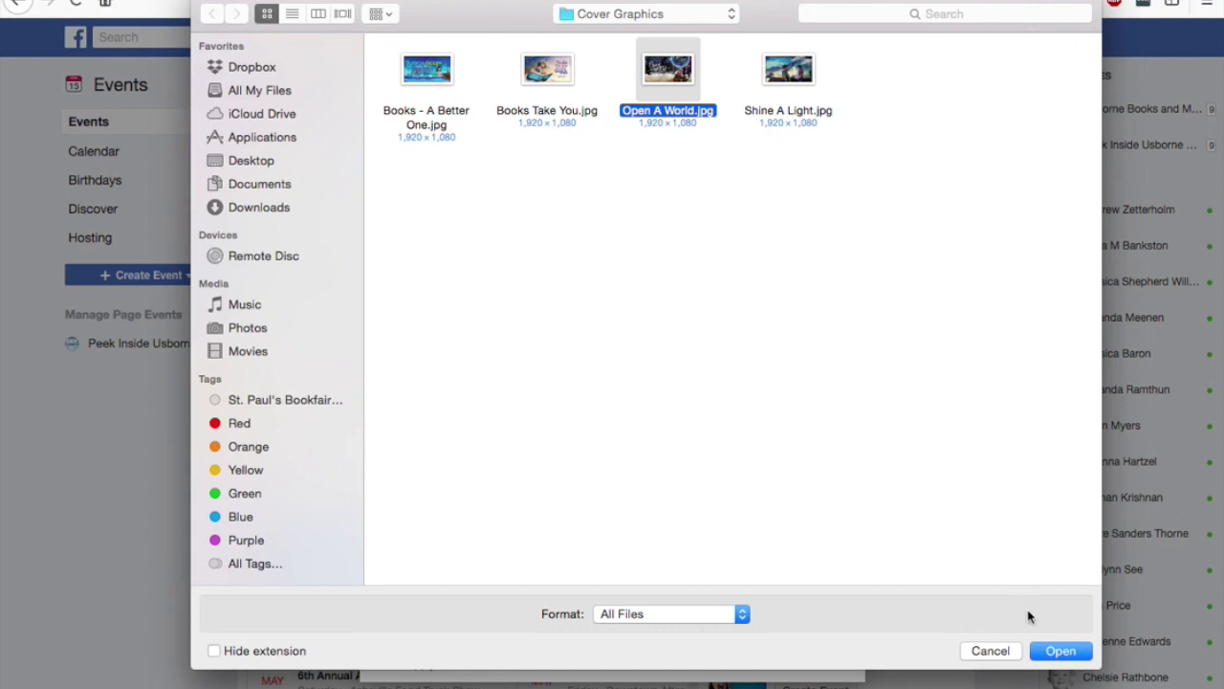
left_click(1061, 658)
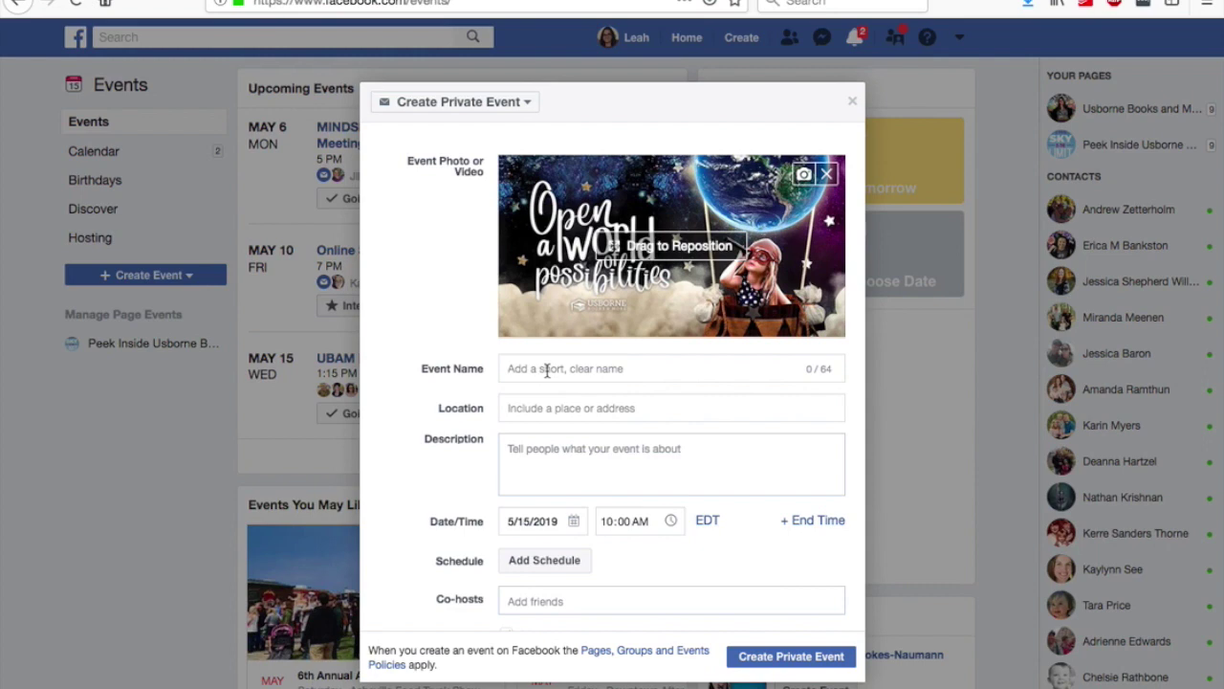
type("Live")
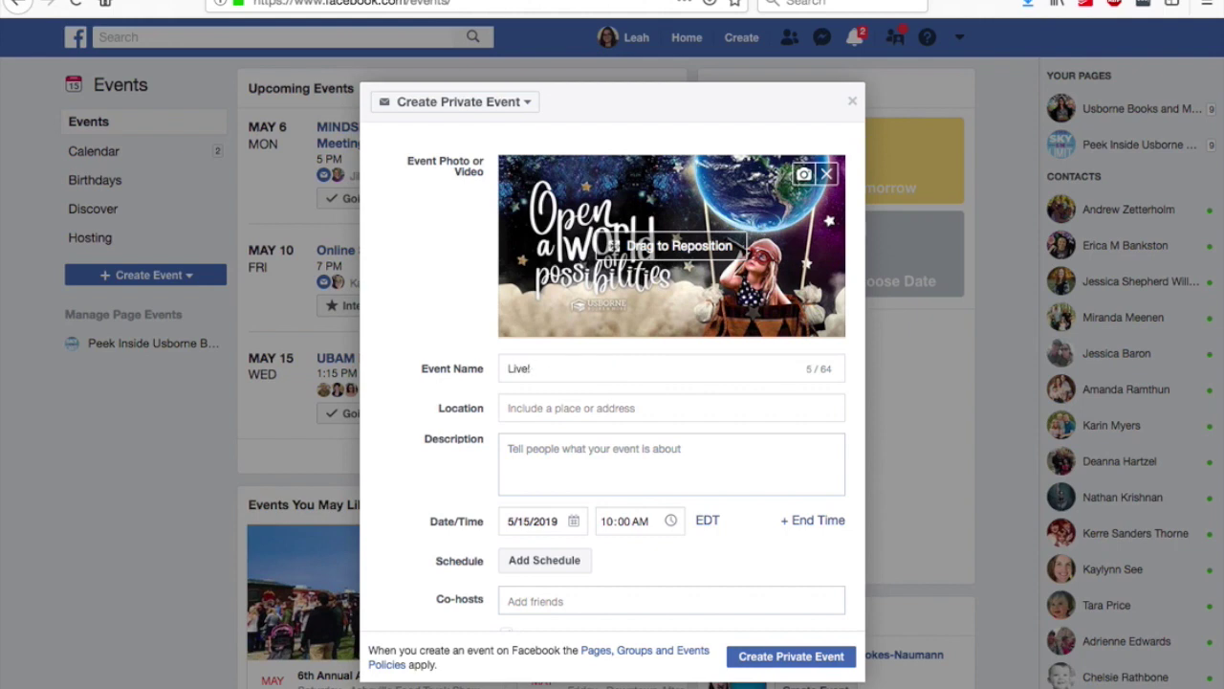
type("!")
key("BackSpace")
key("BackSpace")
key("BackSpace")
key("BackSpace")
key("BackSpace")
Name the event with the hostess's first name in possessive form followed by "Book Bash!".
type("Jenn")
type("'a")
key("BackSpace")
key("BackSpace")
type("a's Book Board")
key("BackSpace")
key("BackSpace")
key("BackSpace")
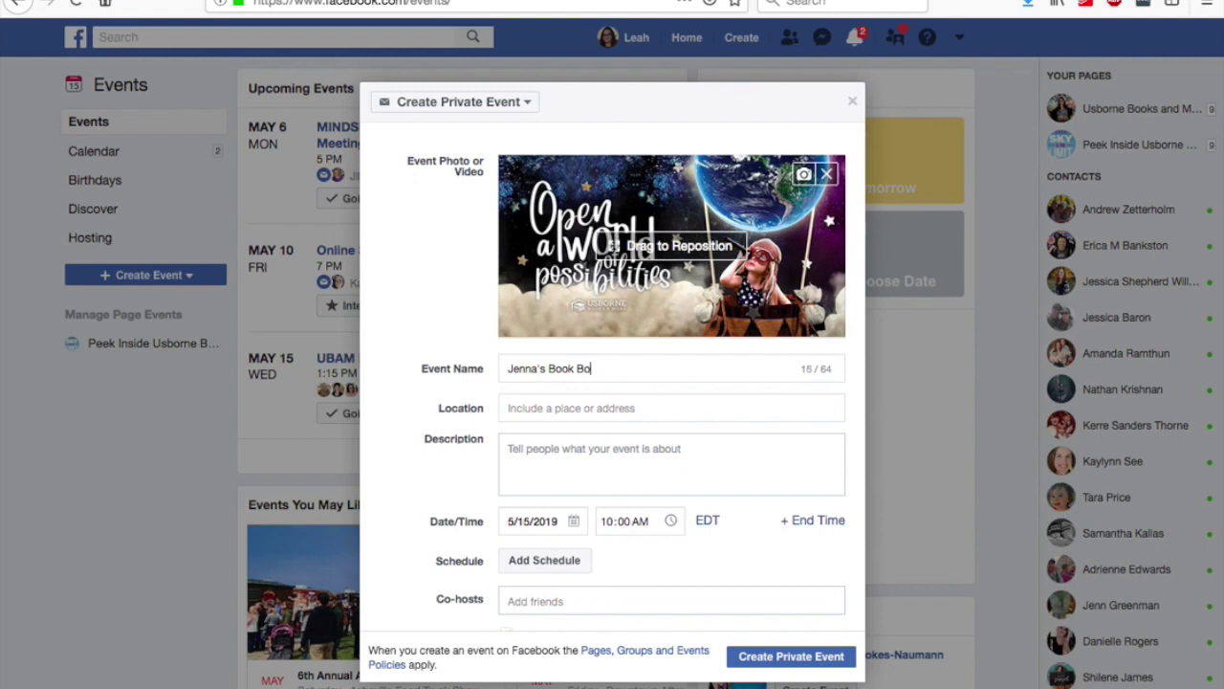
key("BackSpace")
type("ash!")
Enter "All on Facebook!" as the event location without choosing a suggested place.
left_click(542, 404)
type("All on Face")
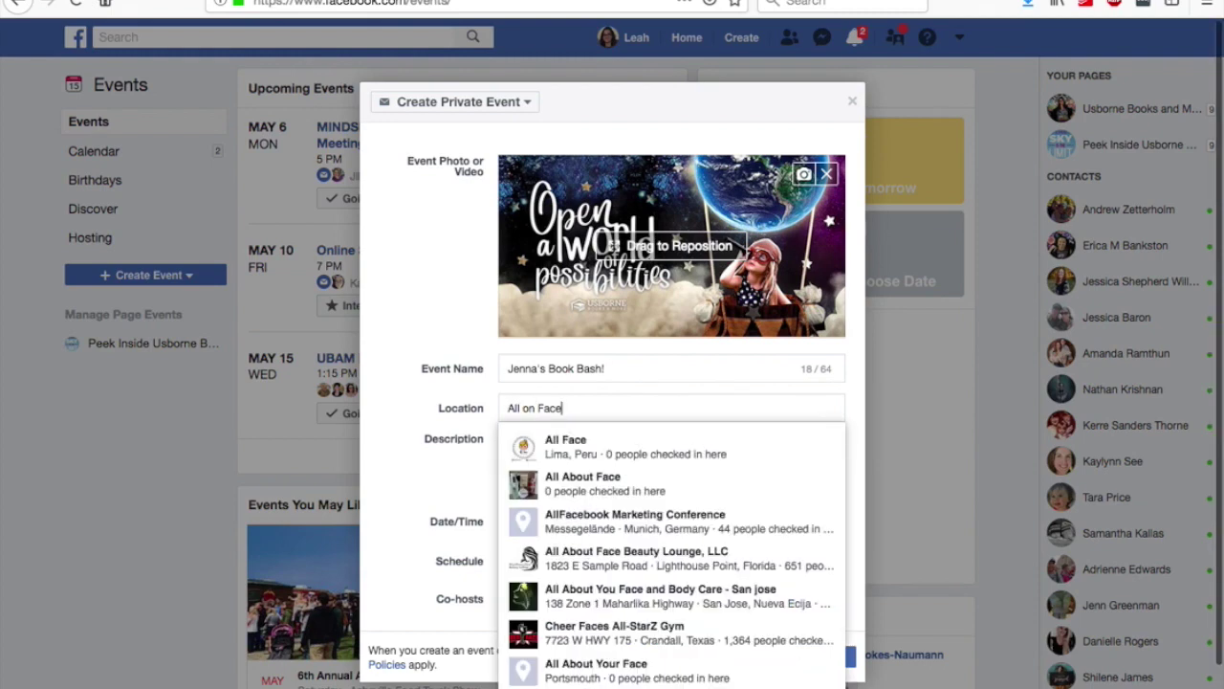
type("book!")
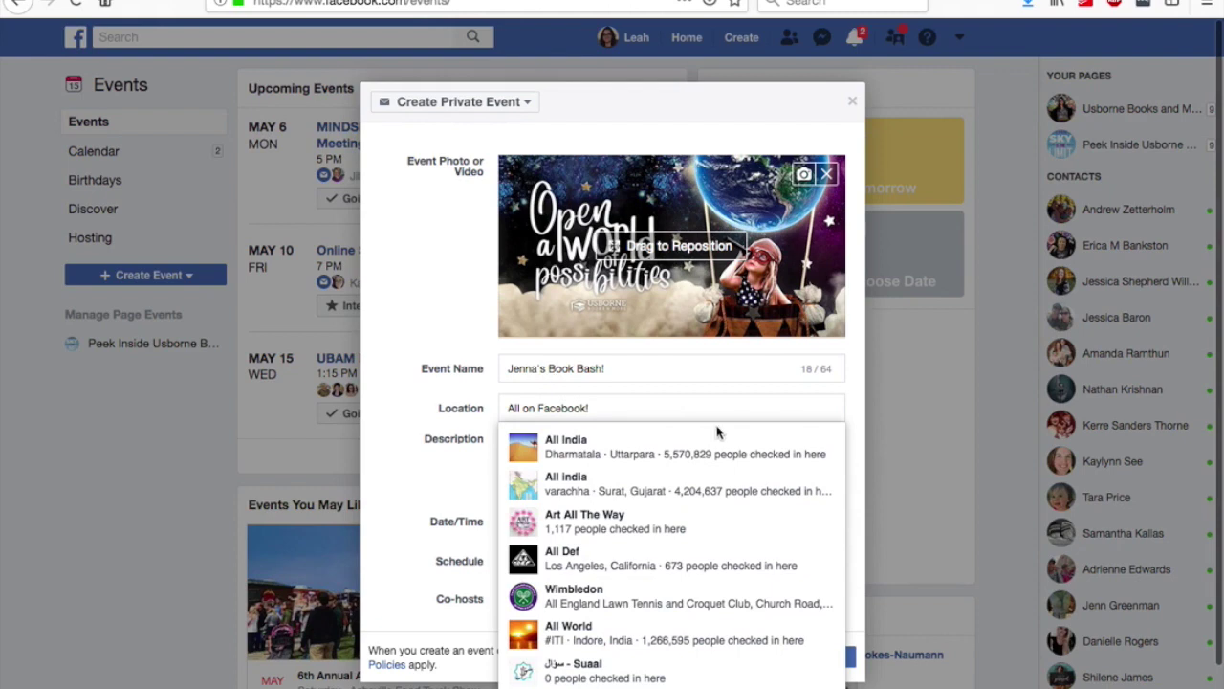
left_click(387, 499)
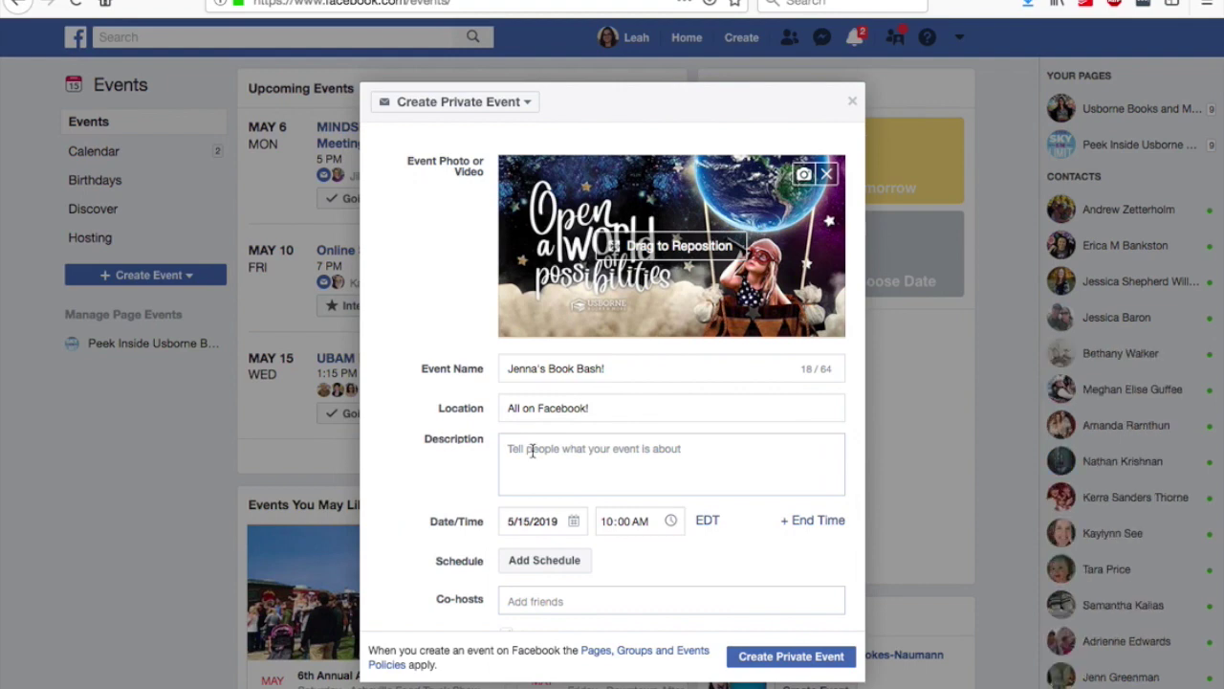
Paste the prepared book party invitation into the description and replace the hostess's name in it with the current hostess's first name.
key("ctrl+v")
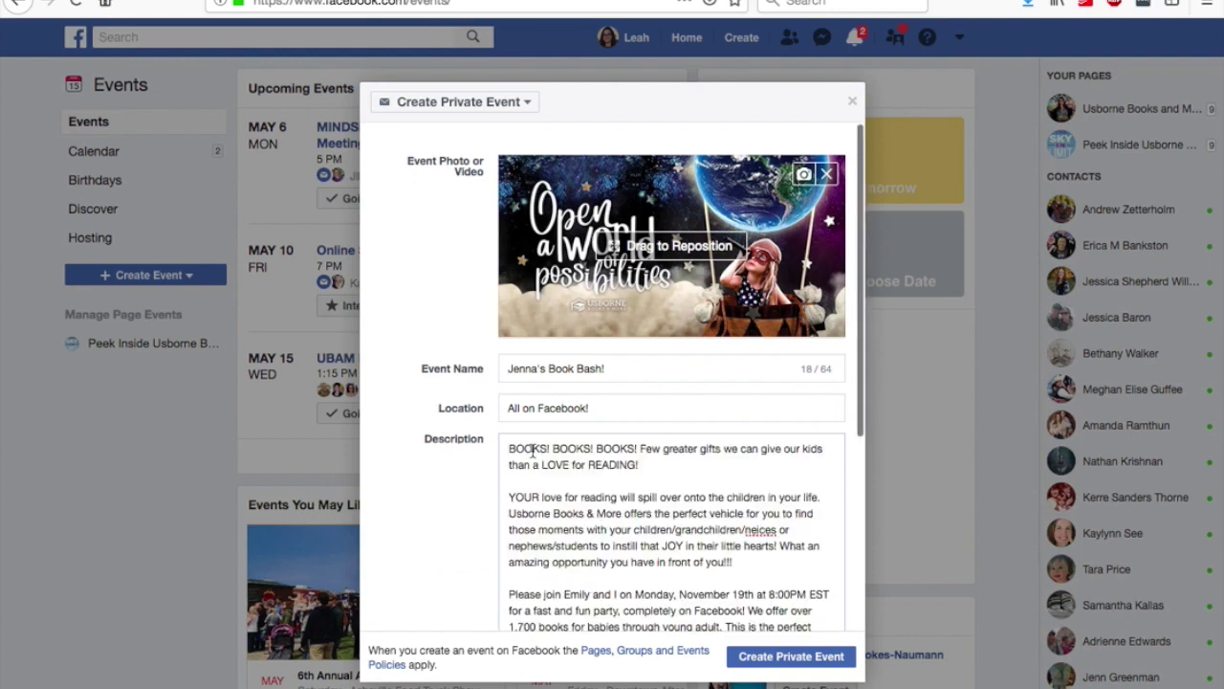
scroll(636, 536, "down", 3)
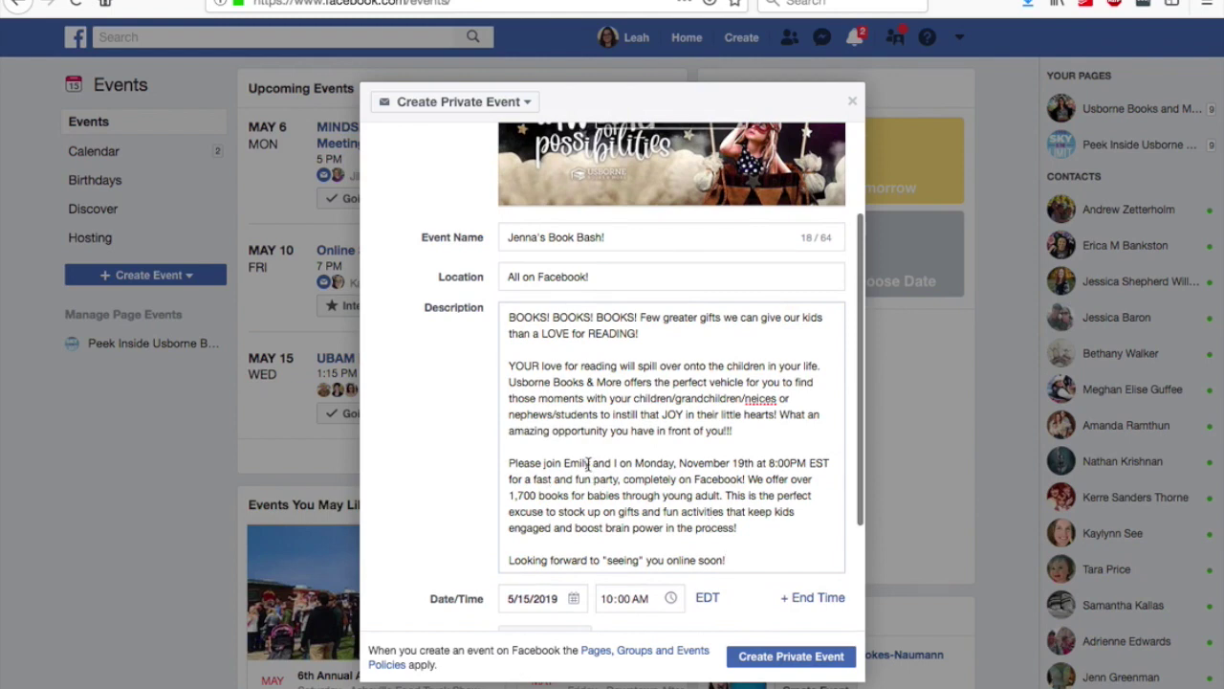
left_click_drag(591, 464, 567, 469)
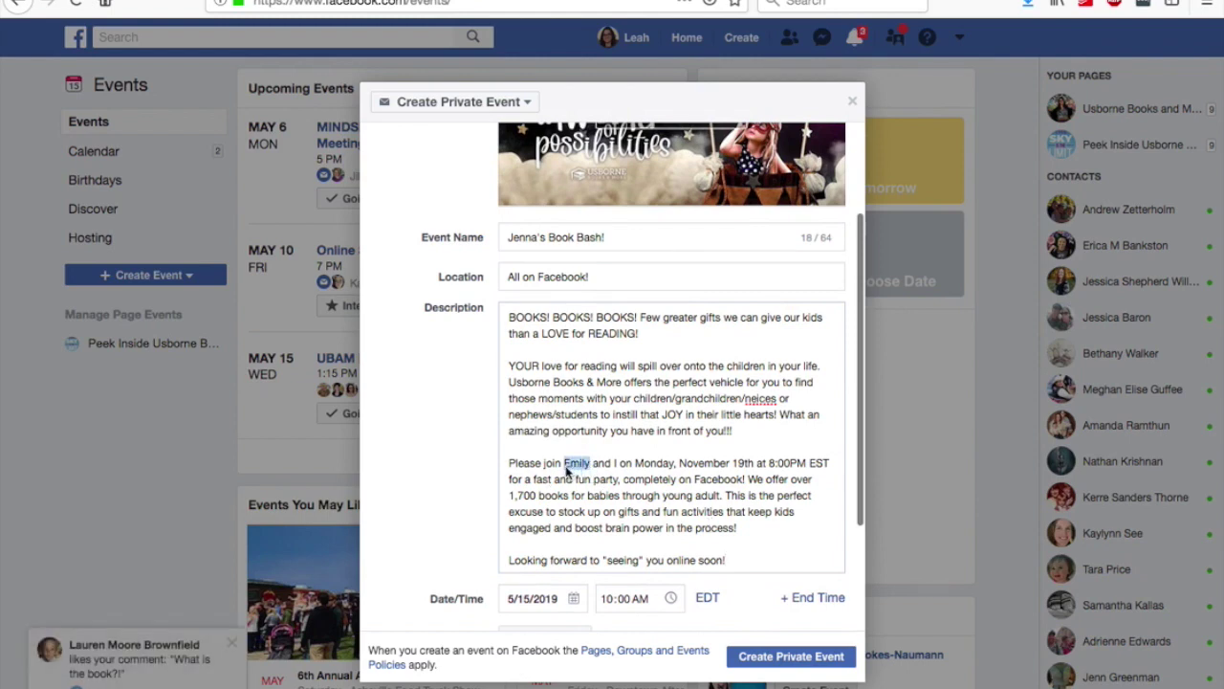
type("Jenna")
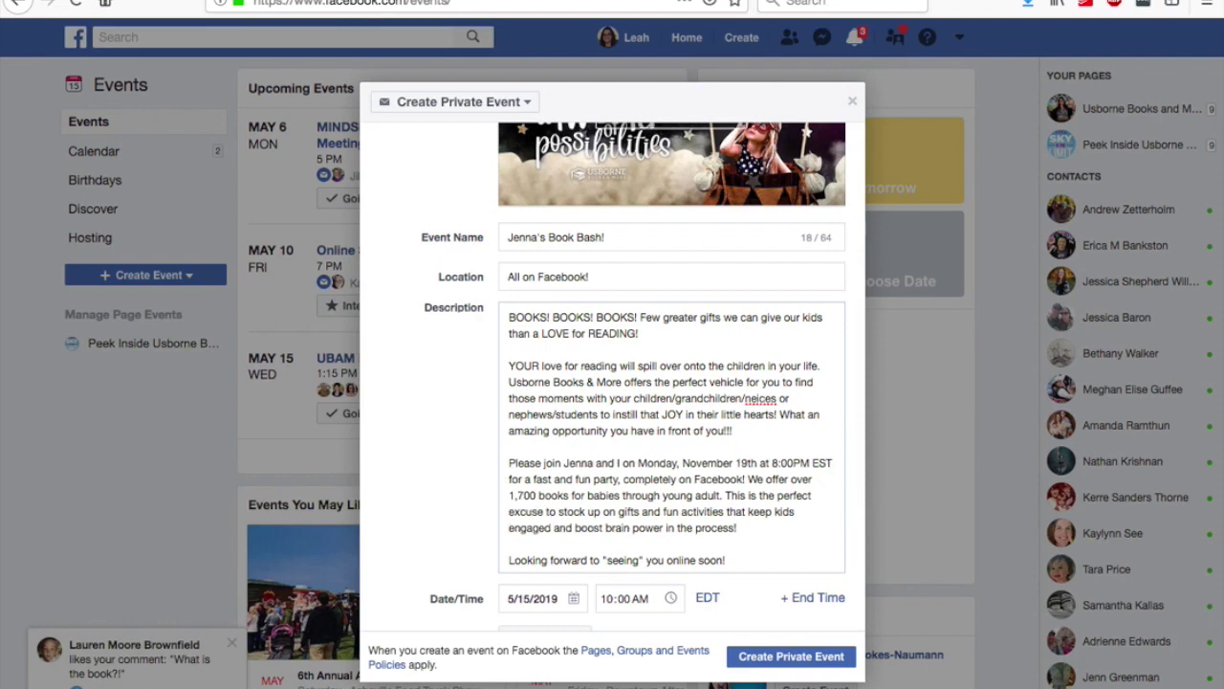
Change the weekday in the description's party date to Tuesday and the month to May.
double_click(656, 468)
type("Tuesday")
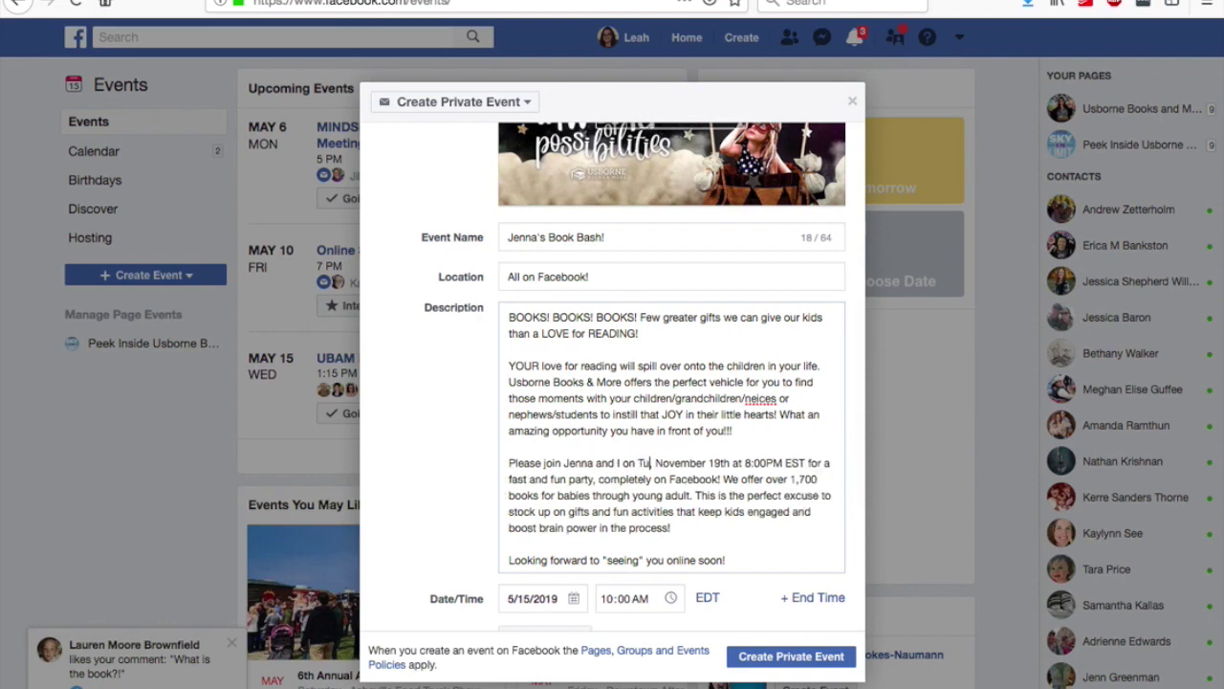
double_click(709, 466)
type("May")
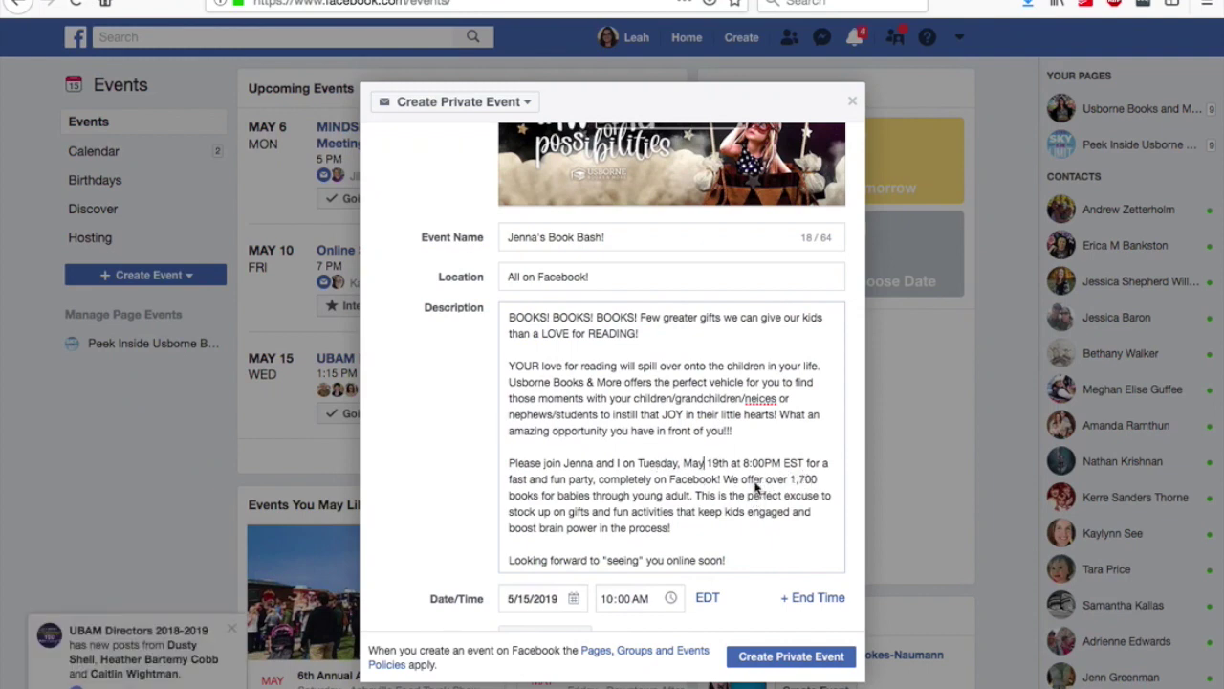
Set the event date to 5/19/2019.
scroll(687, 491, "down", 2)
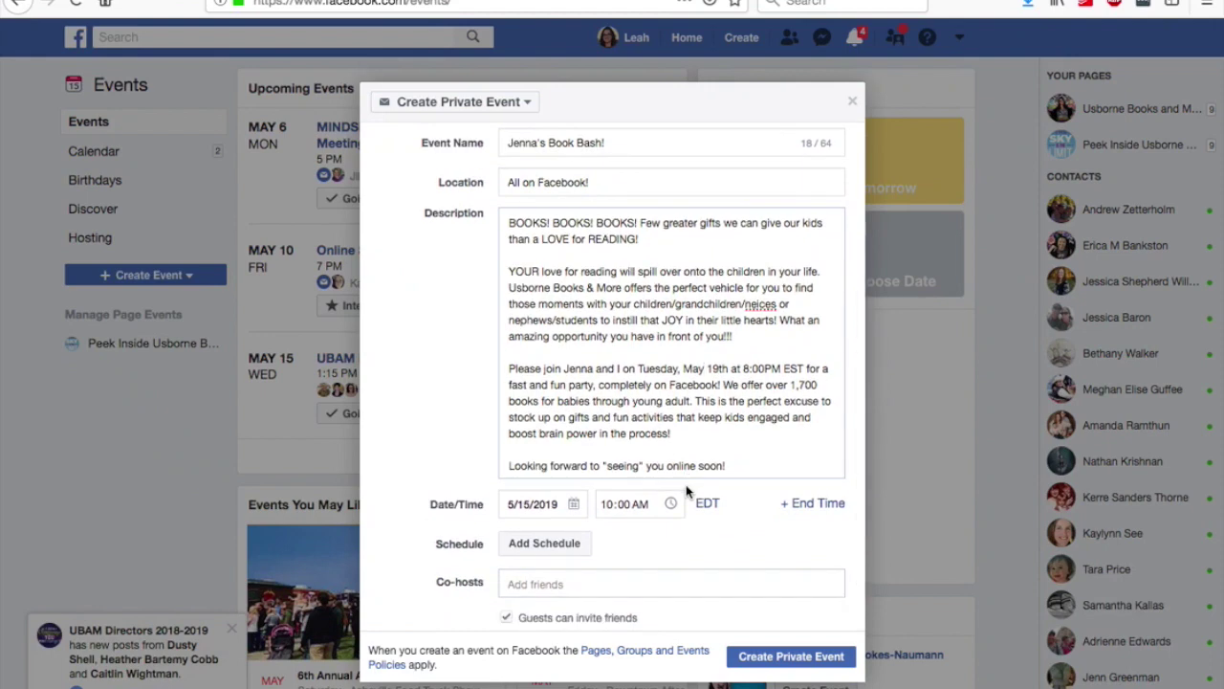
scroll(687, 491, "down", 1)
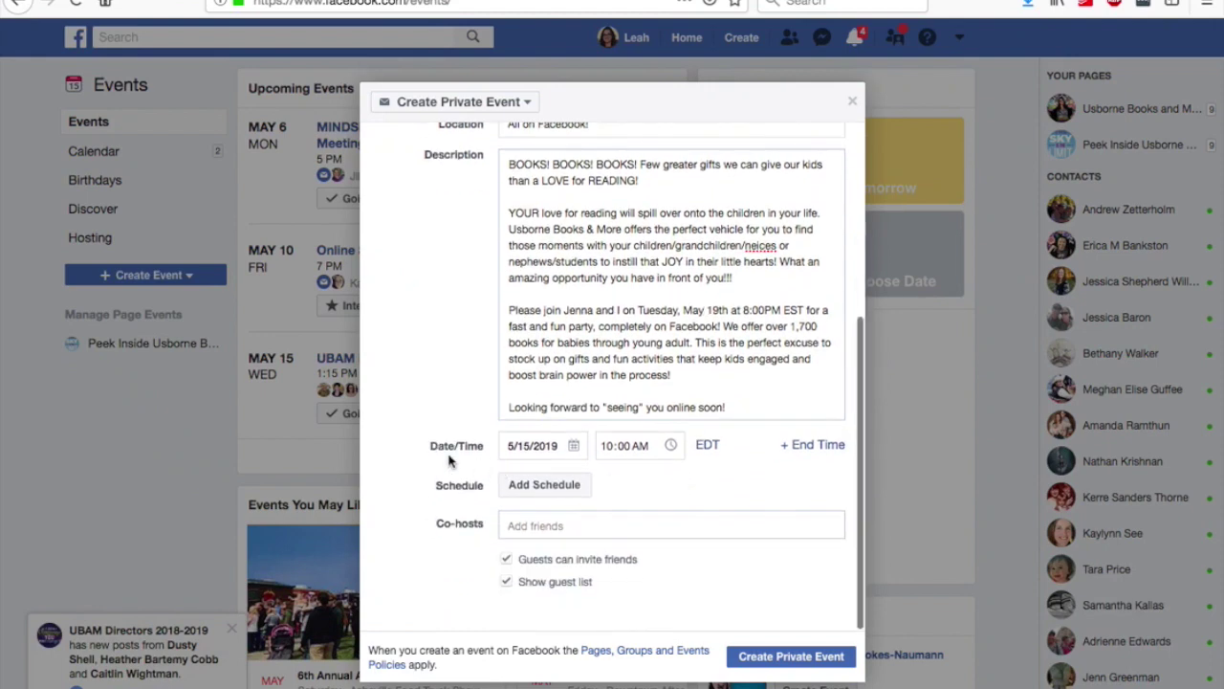
left_click(577, 451)
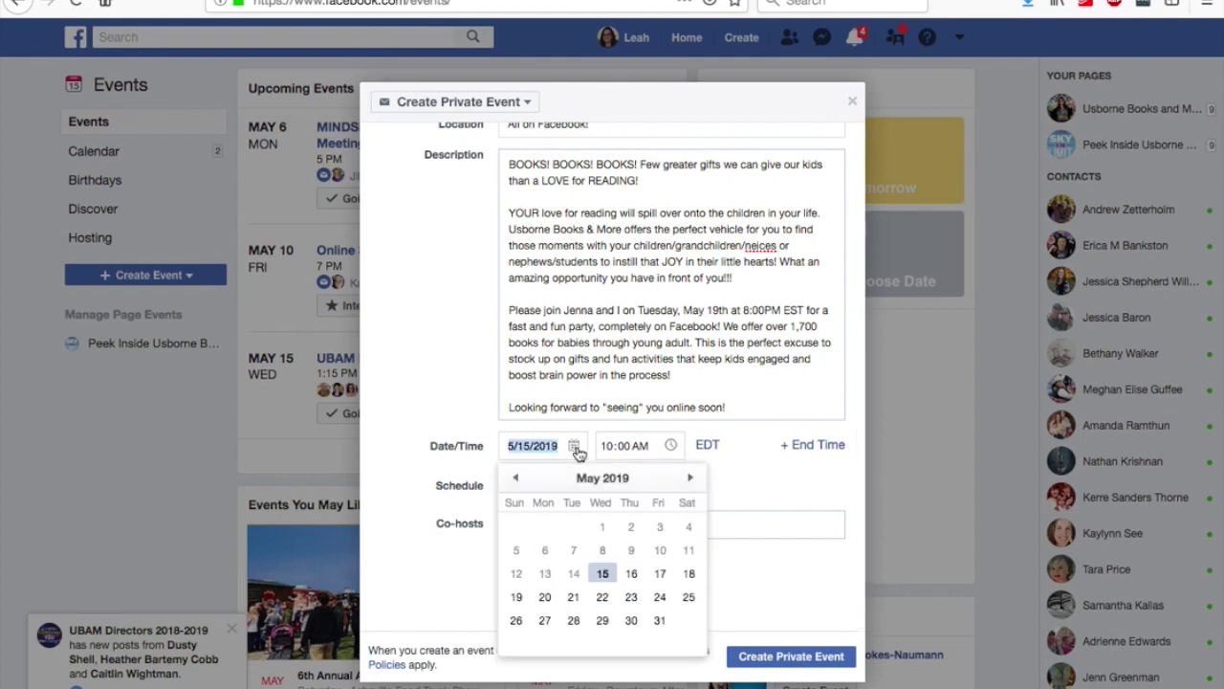
left_click(519, 602)
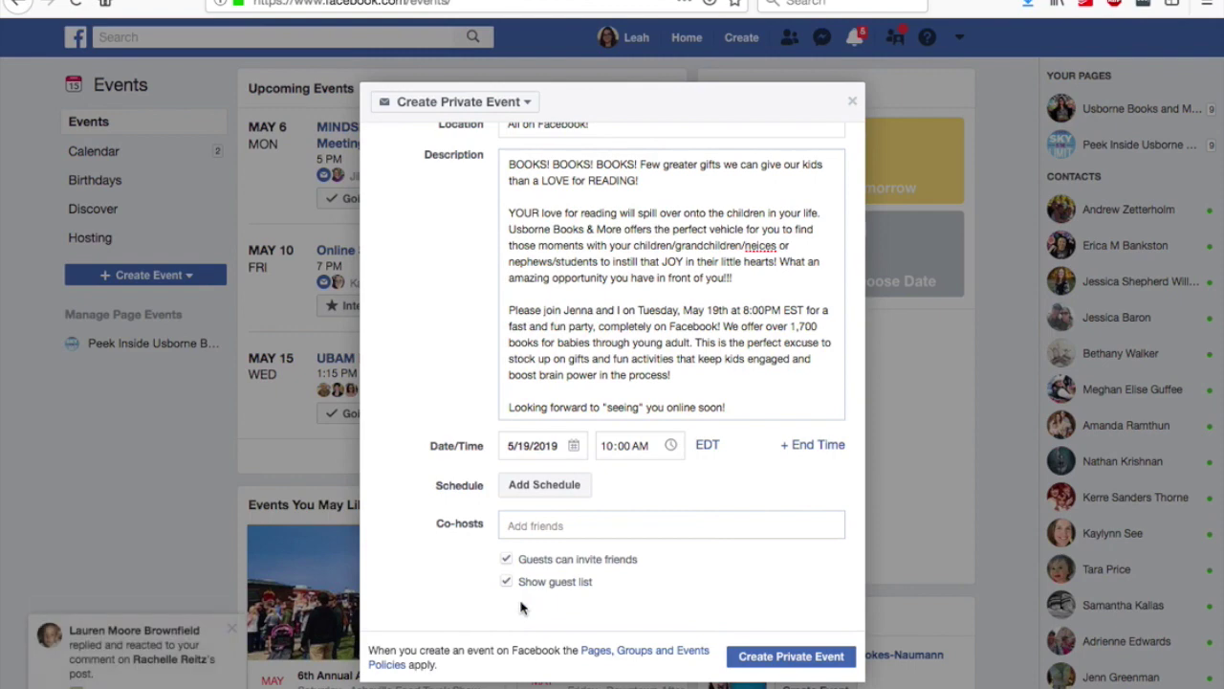
Set the event's time zone to Chicago, IL and its start time to 8:00 PM.
left_click(635, 448)
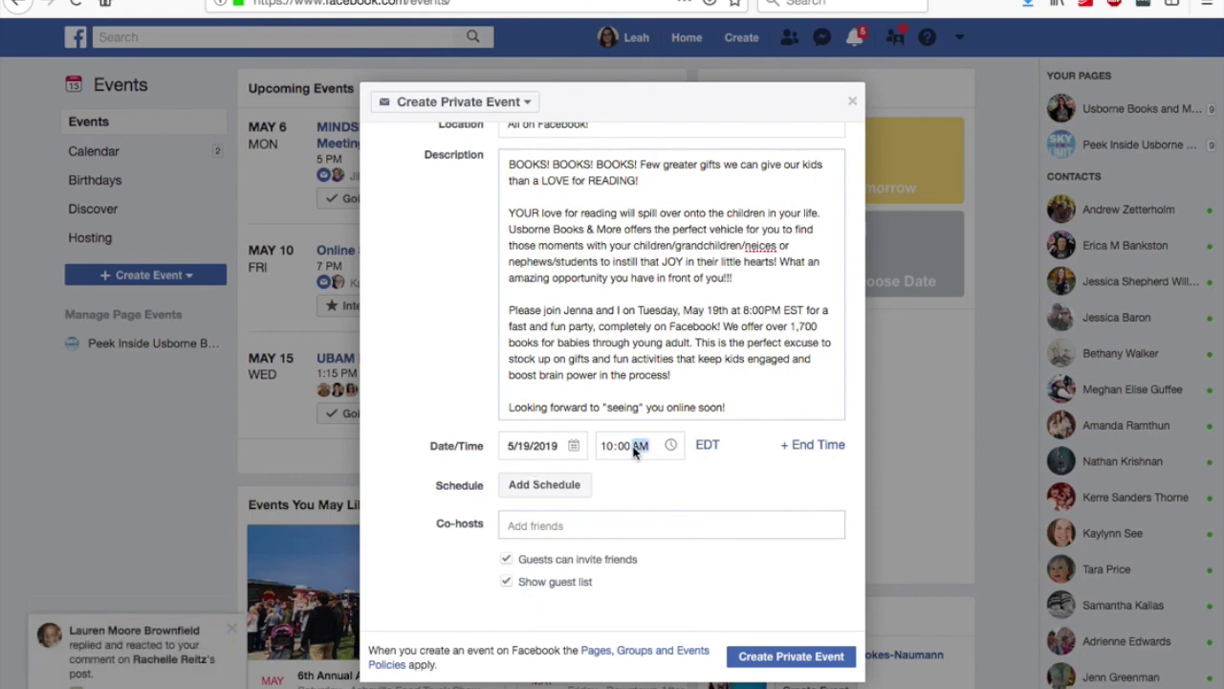
left_click(707, 447)
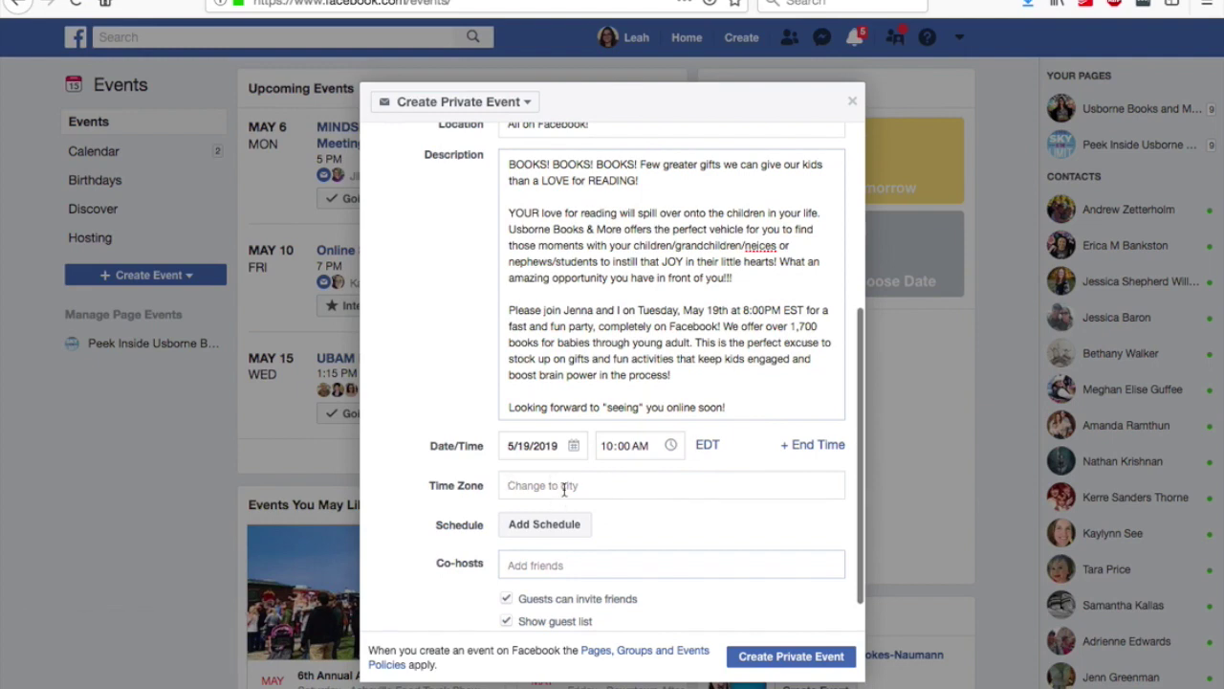
type("Chi")
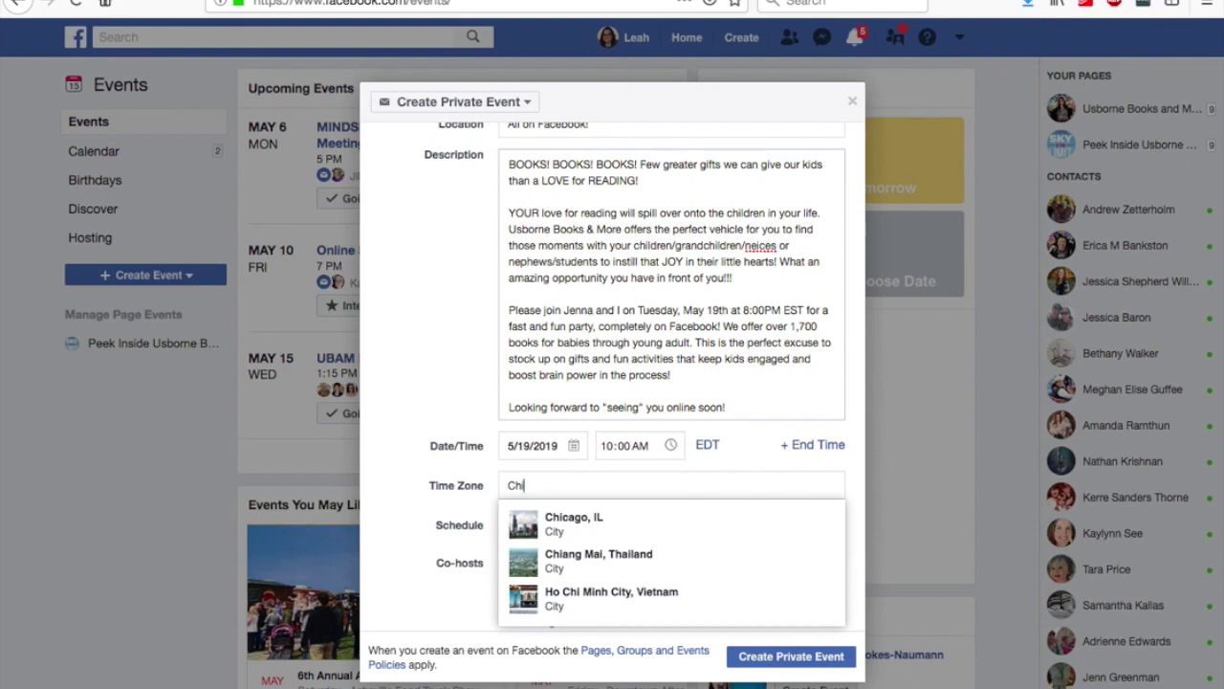
left_click(600, 524)
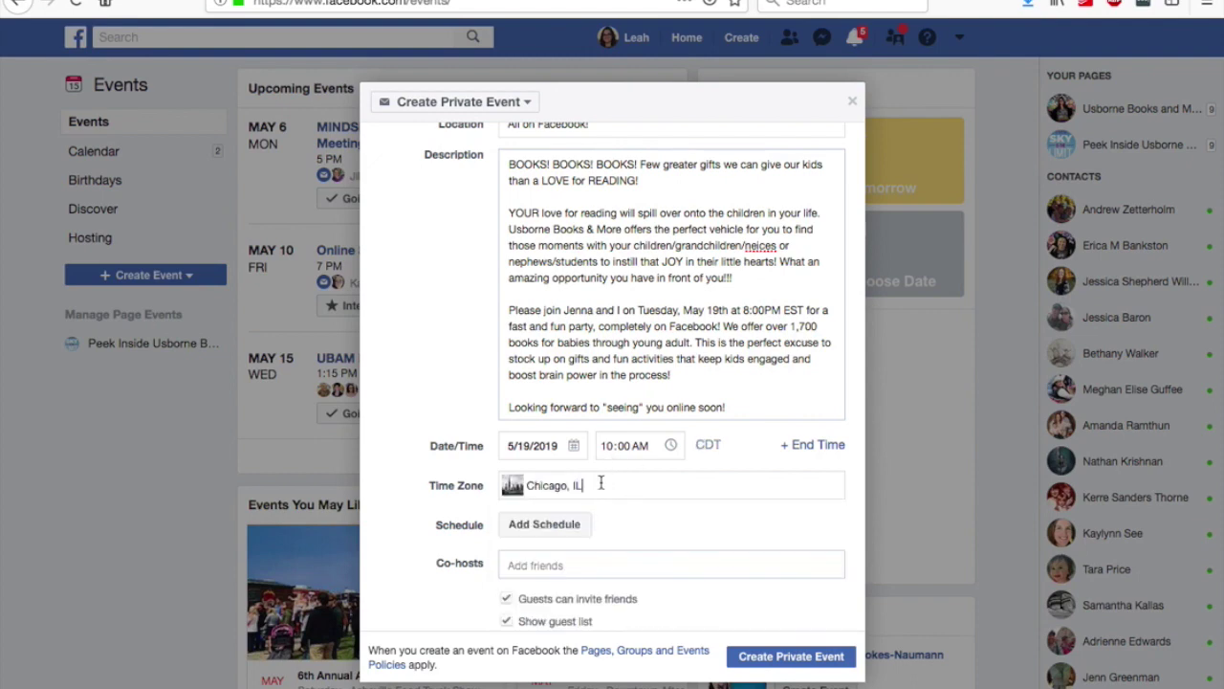
left_click(610, 447)
type("8p")
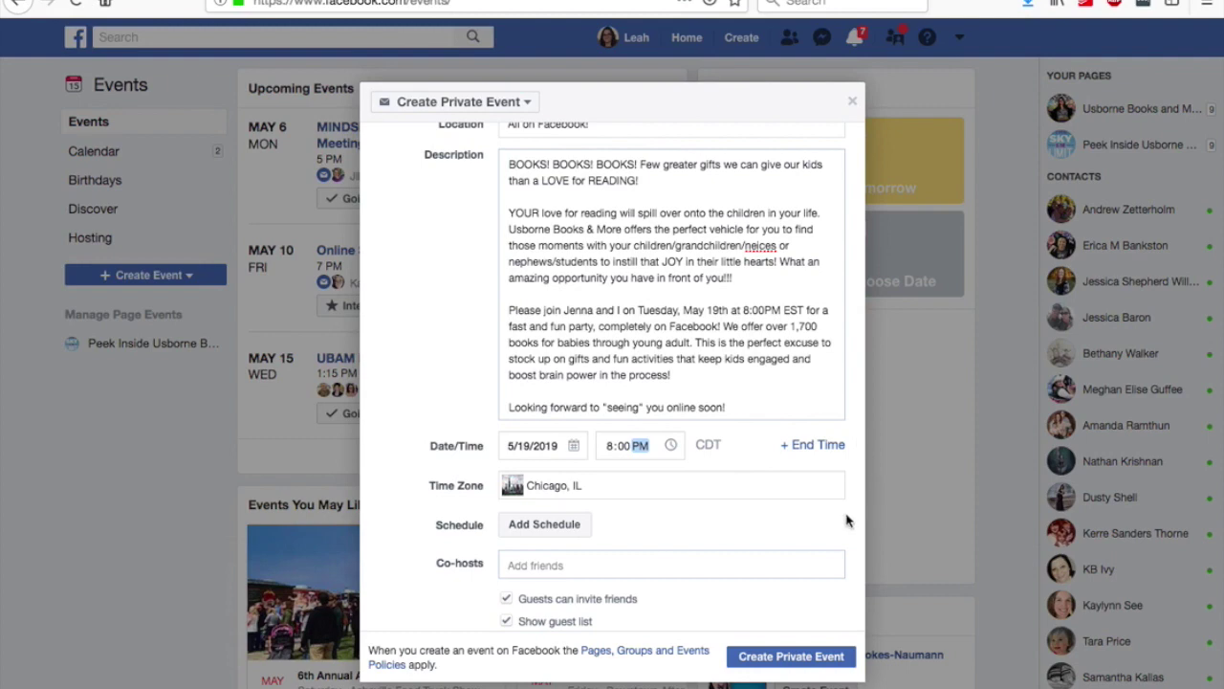
Disallow guests from inviting friends and create the private event.
scroll(674, 588, "down", 1)
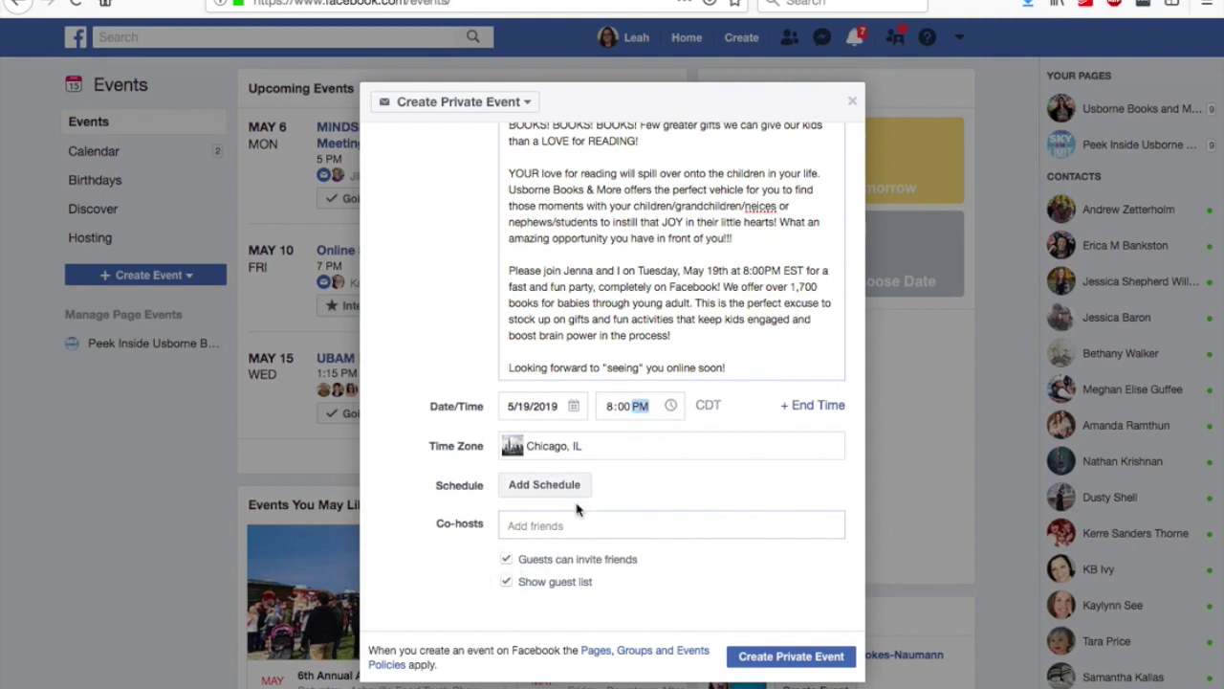
left_click(507, 561)
left_click(507, 564)
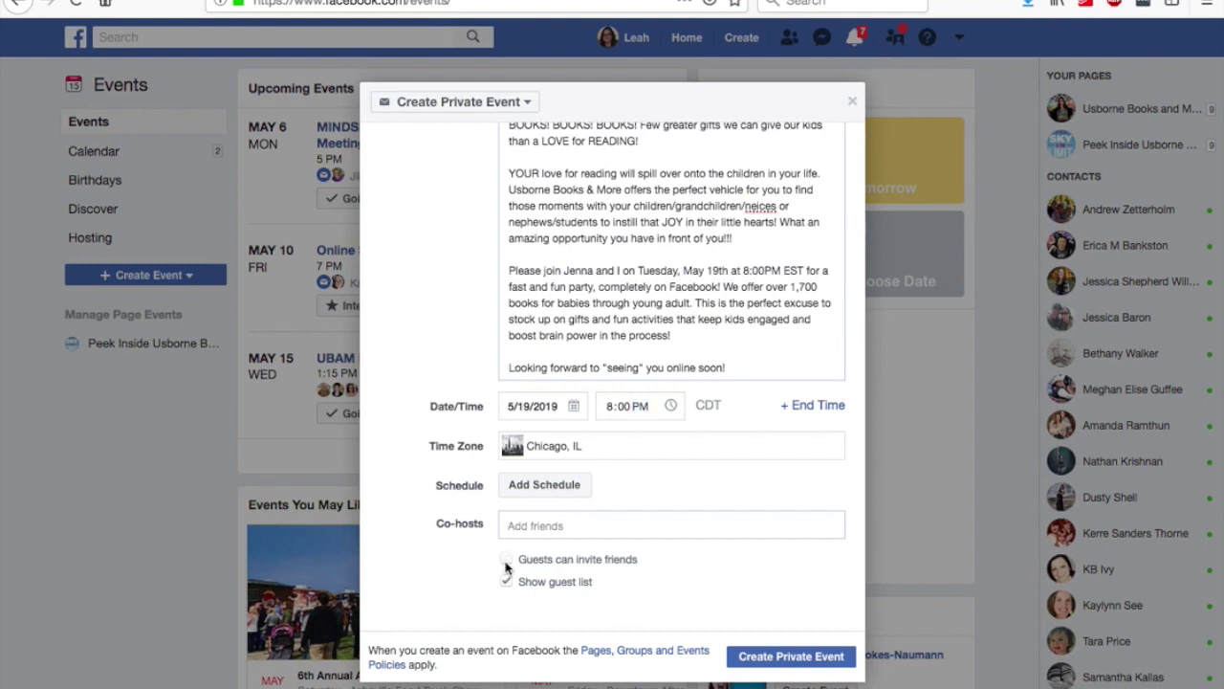
left_click(773, 662)
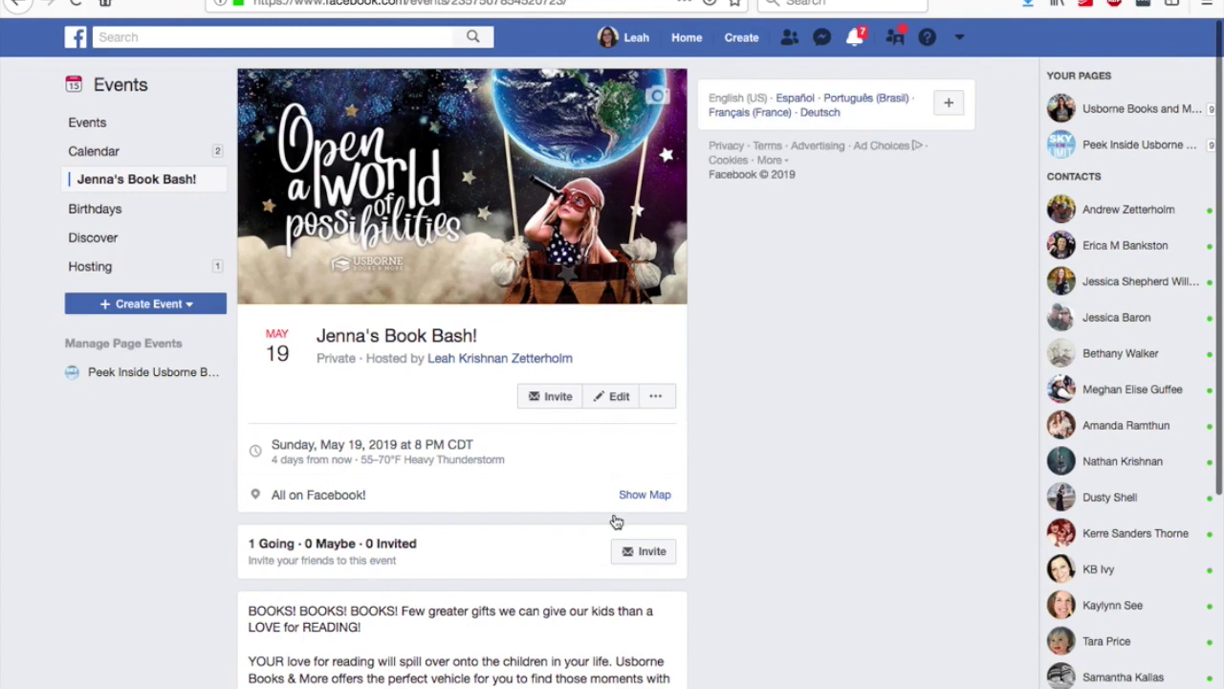
Review the new event page's date, location, description and posting options.
scroll(600, 555, "down", 4)
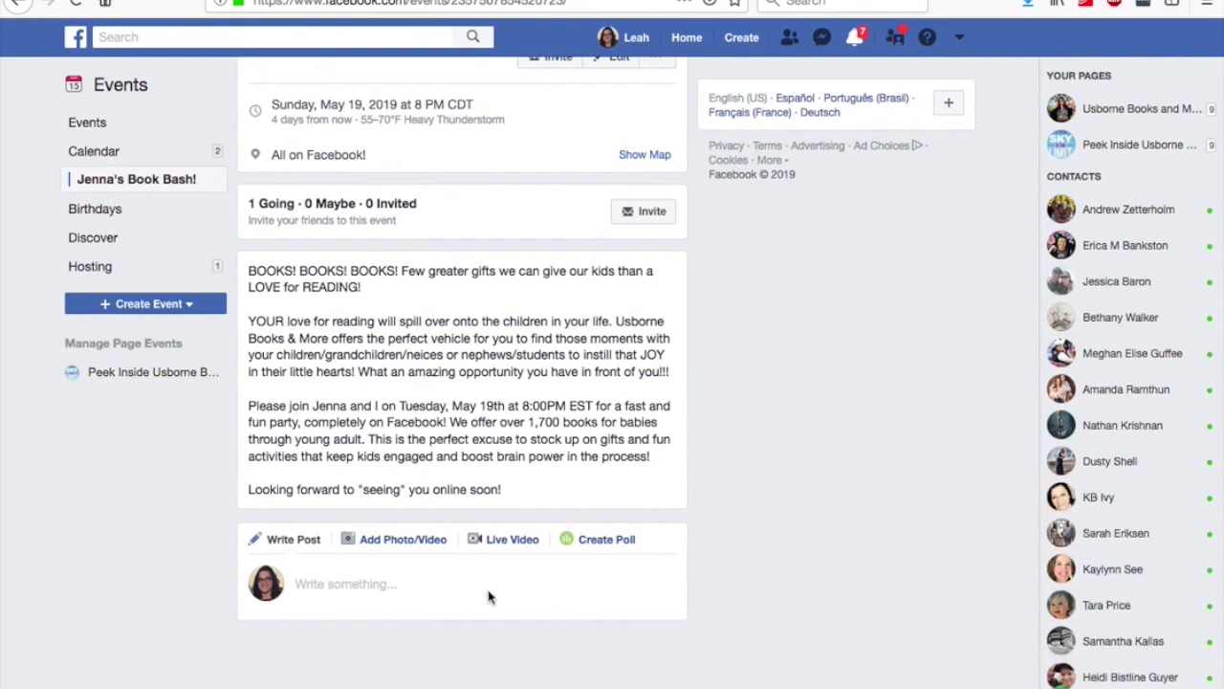
scroll(469, 543, "up", 3)
scroll(468, 542, "down", 3)
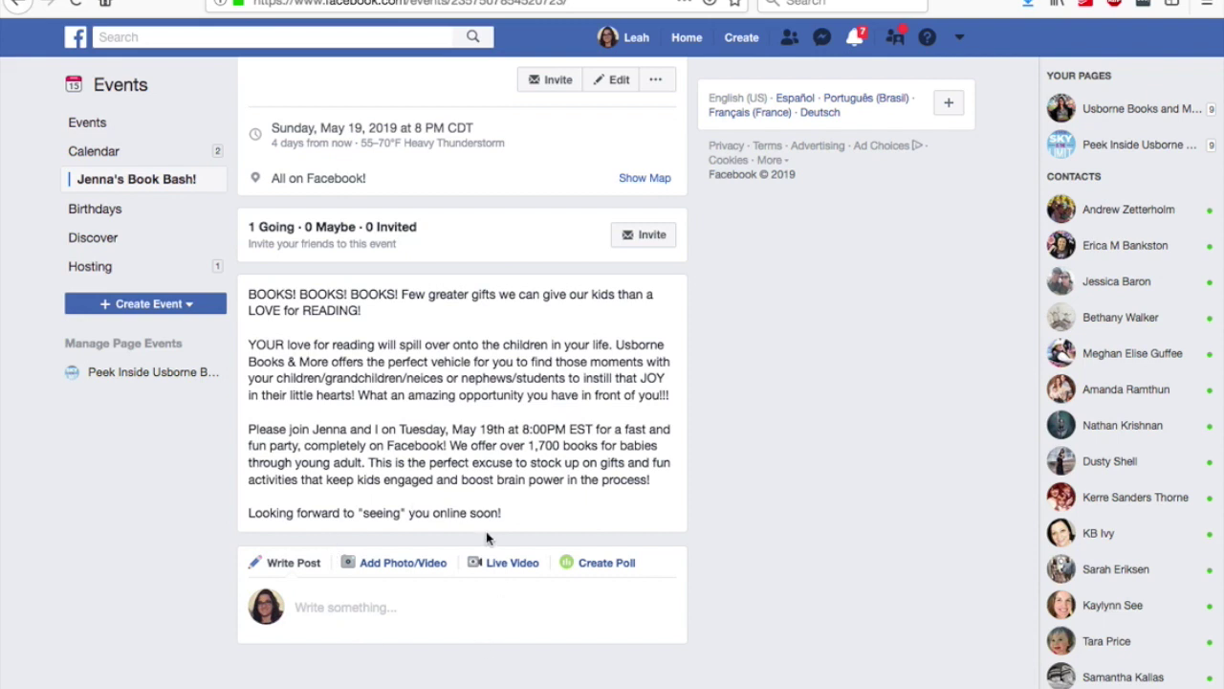
scroll(522, 539, "up", 3)
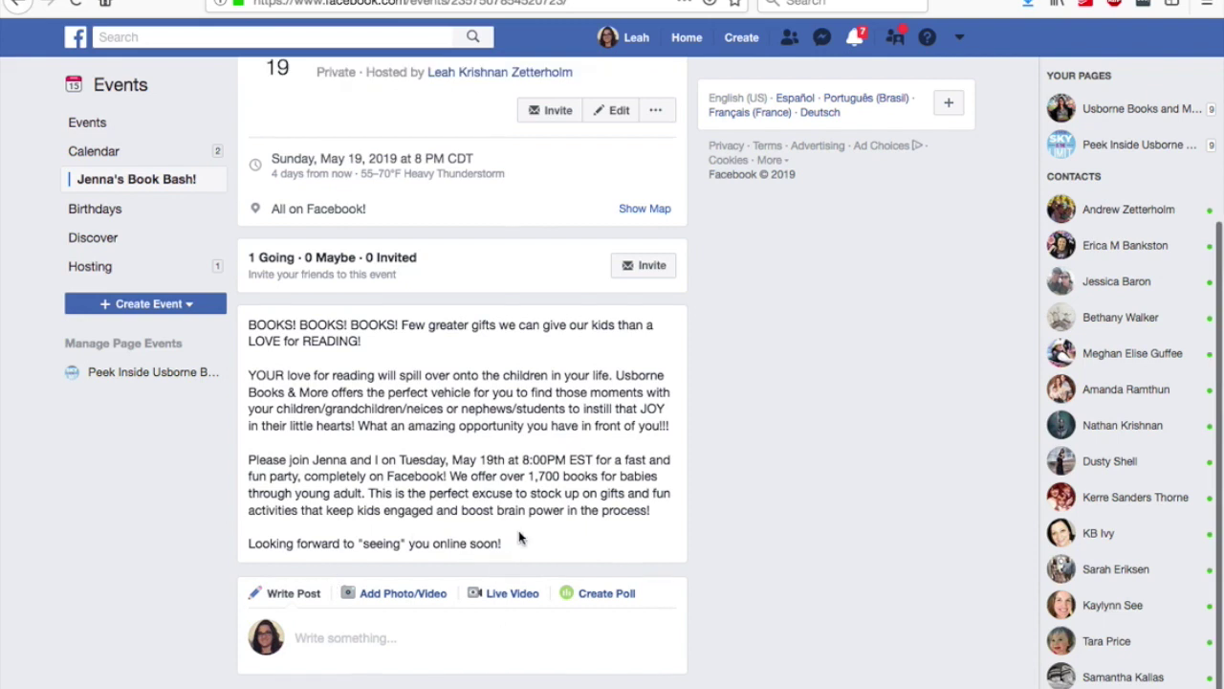
scroll(522, 538, "up", 1)
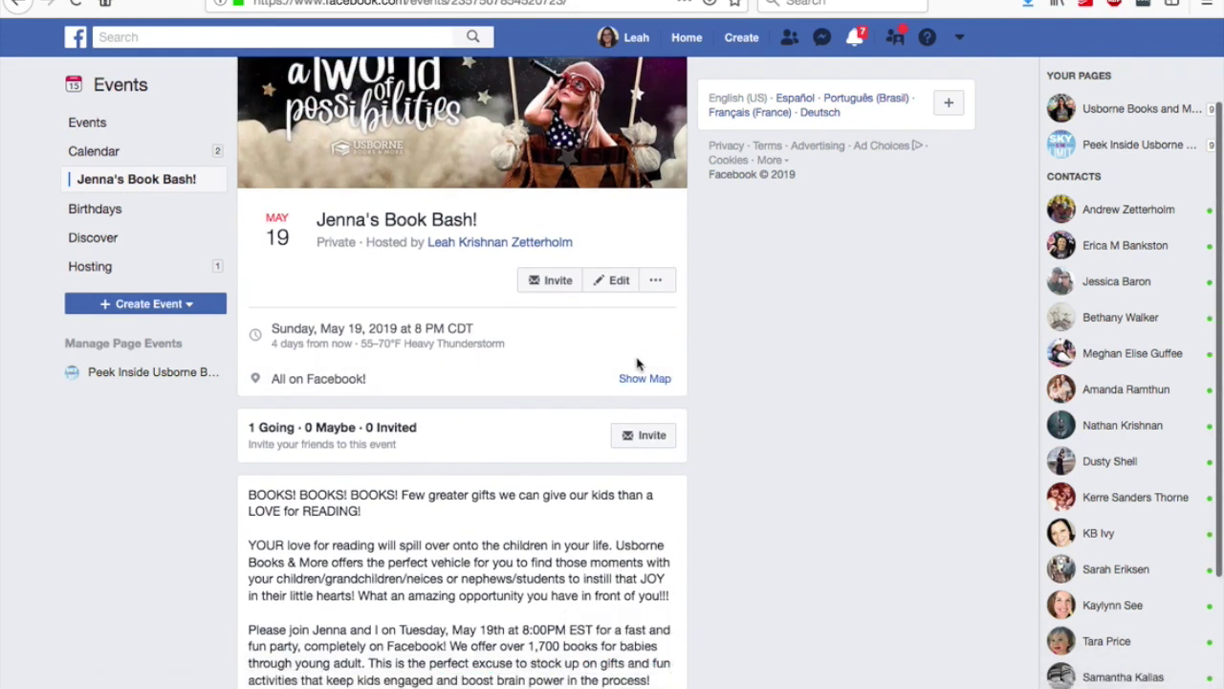
Duplicate the event and replace the host's first name in the copy's event name with the new host's first name.
left_click(656, 282)
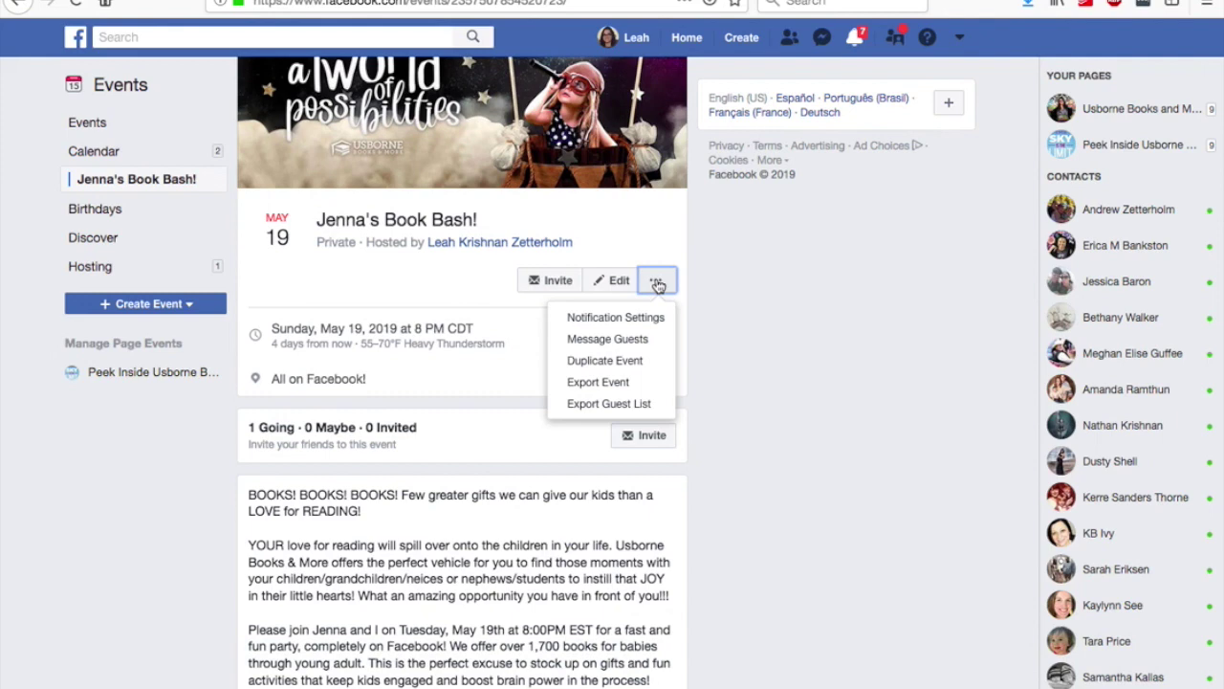
left_click(639, 370)
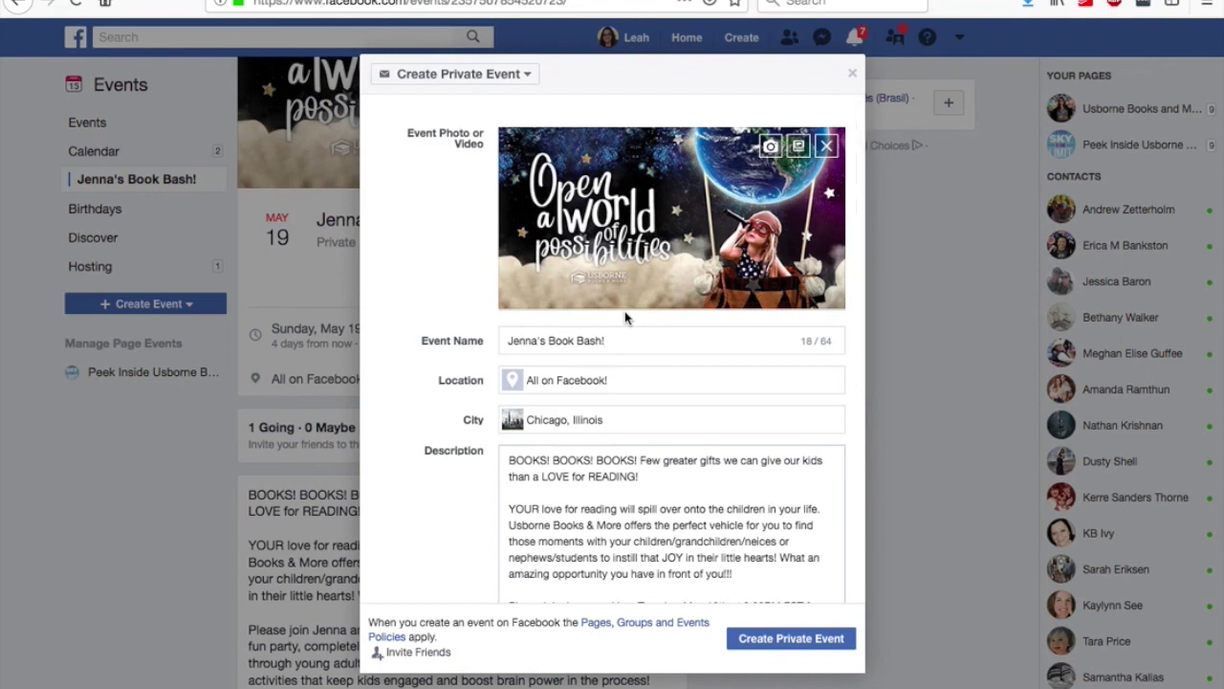
double_click(525, 345)
type("Jill")
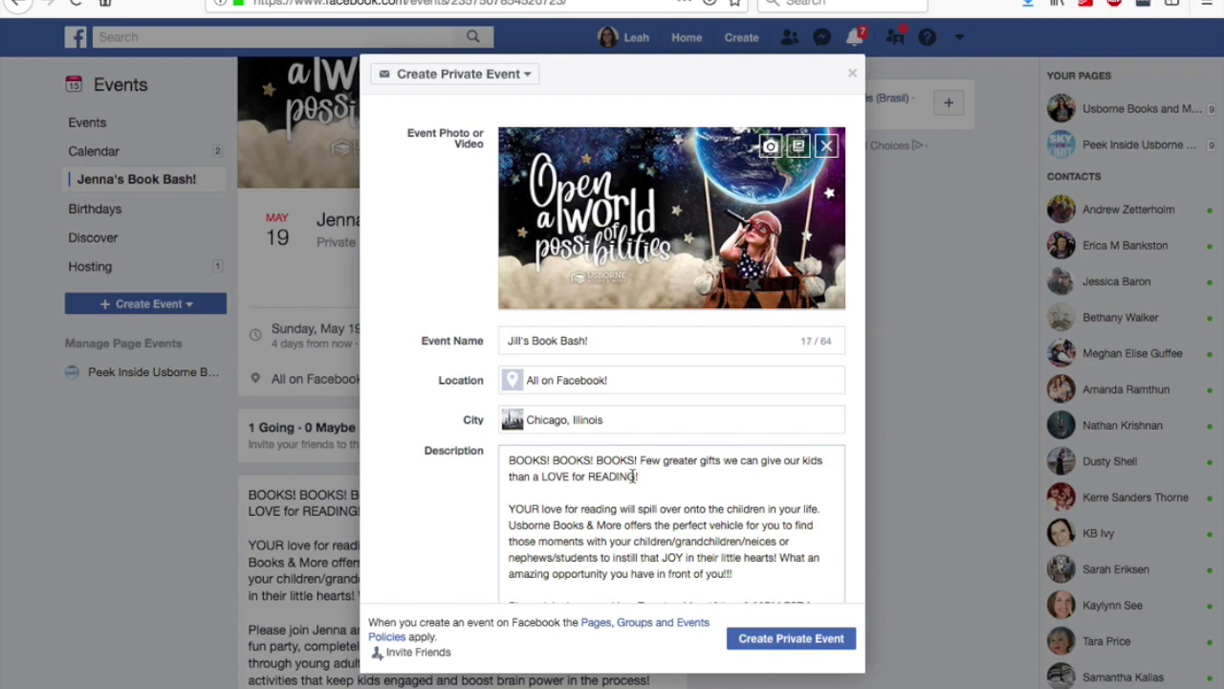
Highlight the host, date and time wording in the description and set the duplicated event's date to 5/21/2019.
scroll(584, 483, "down", 3)
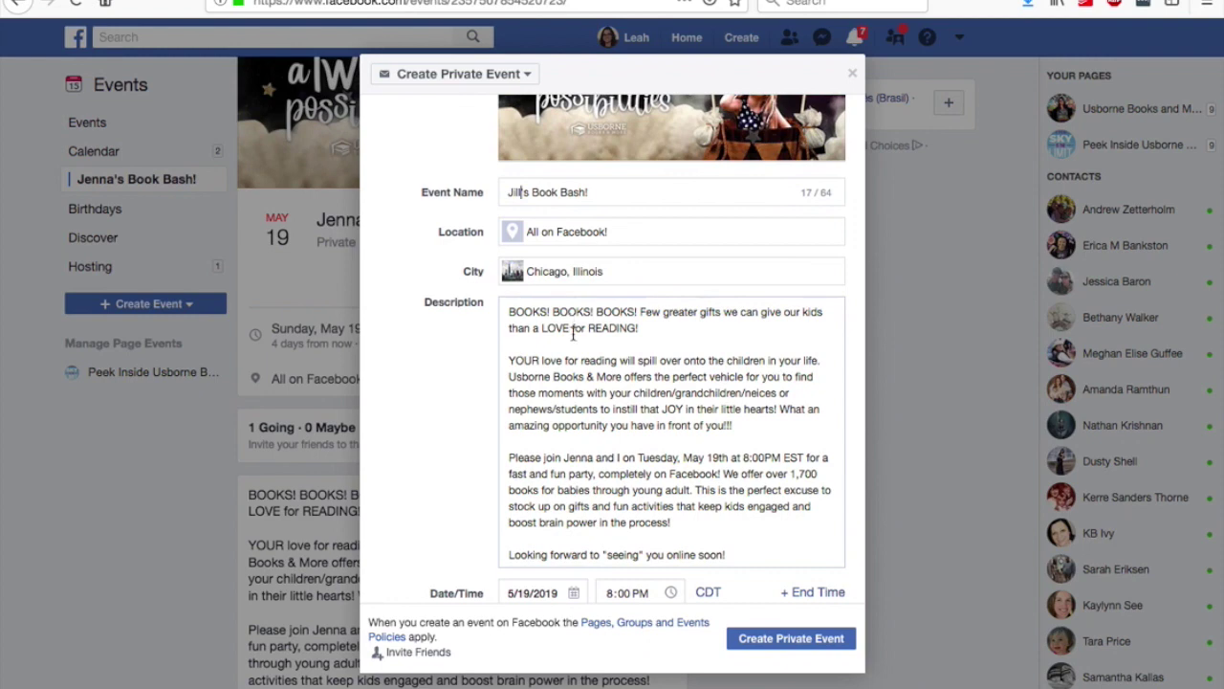
scroll(583, 428, "down", 2)
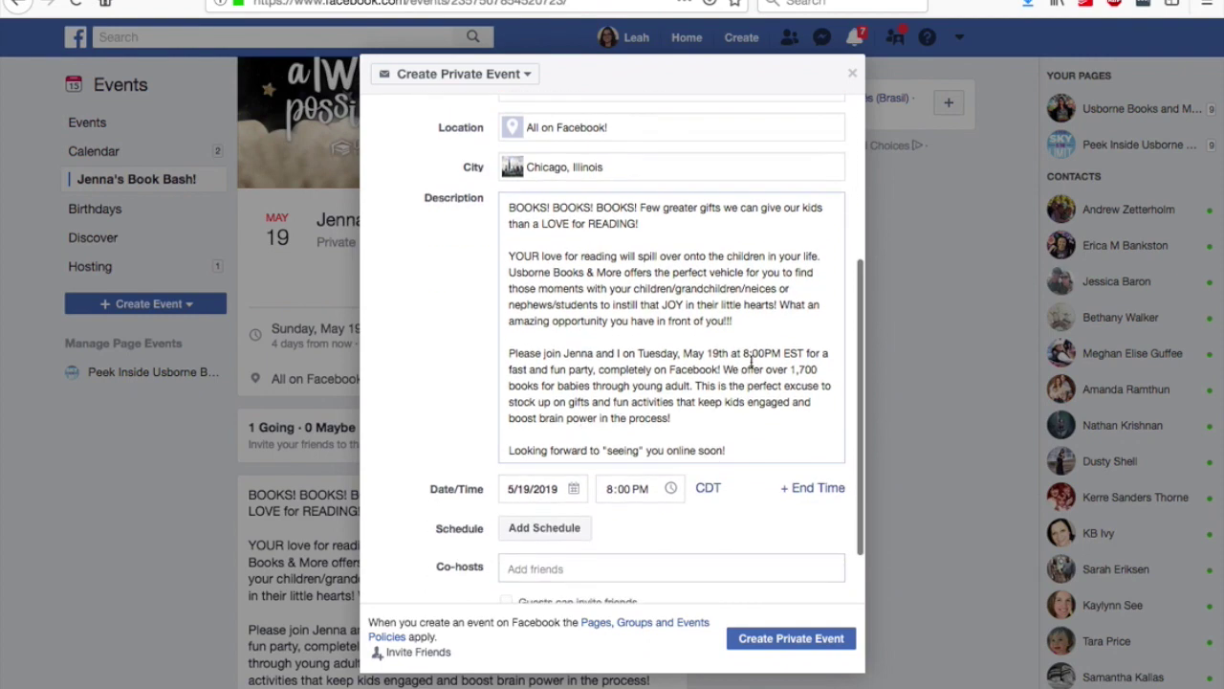
left_click_drag(802, 353, 564, 355)
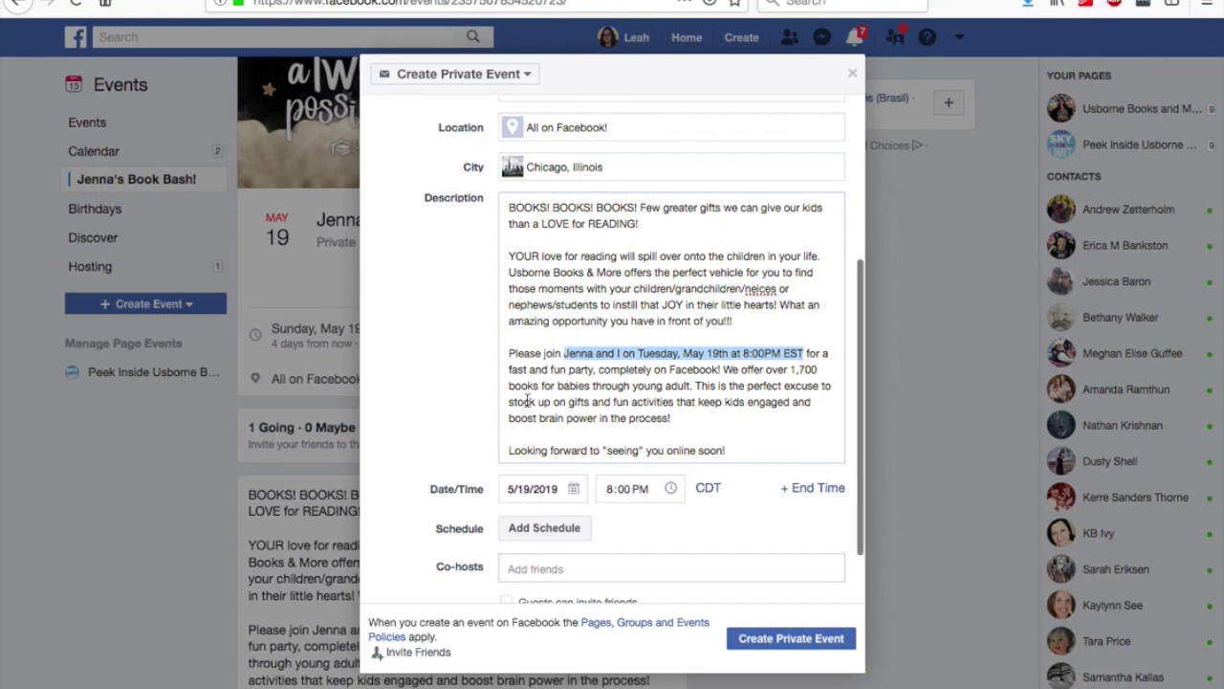
left_click(574, 489)
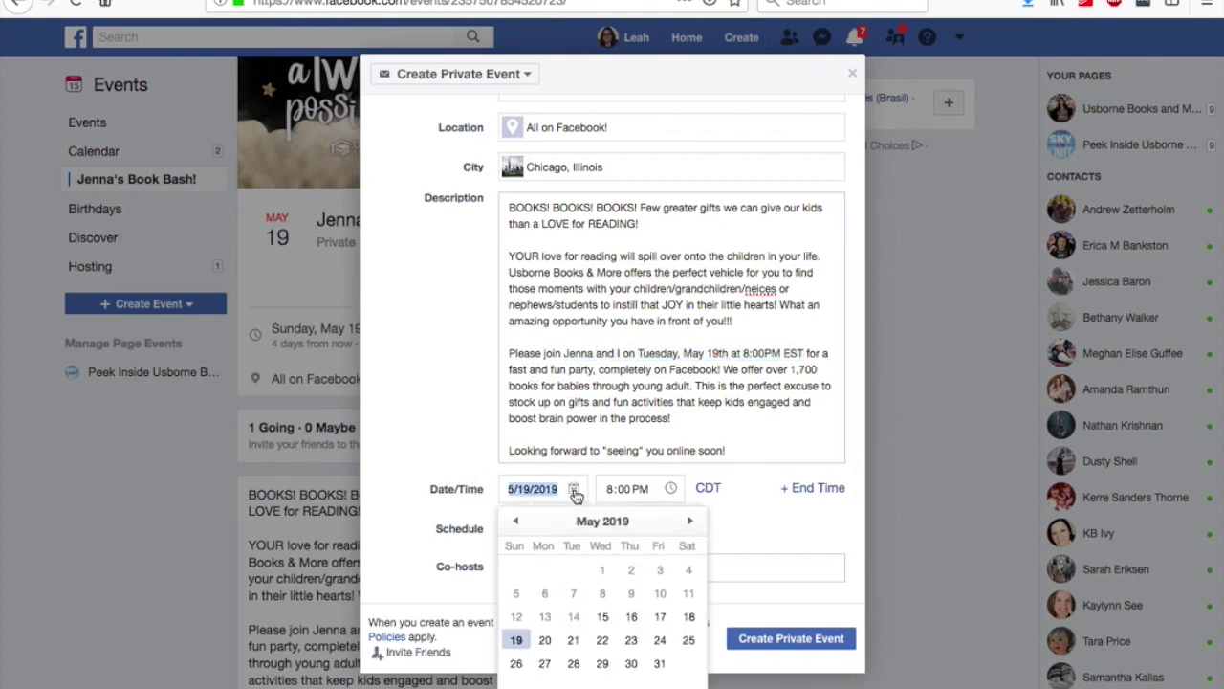
left_click(578, 649)
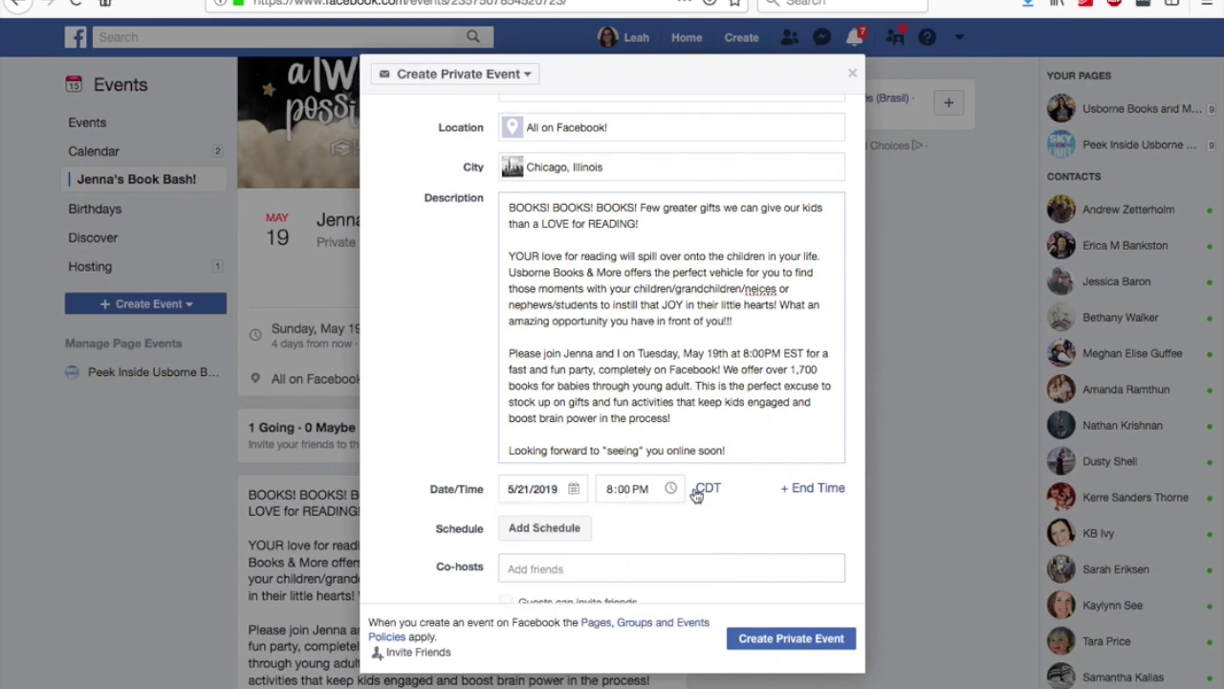
Set the duplicated event's time zone to Salt Lake City, UT and create the private event.
left_click(708, 490)
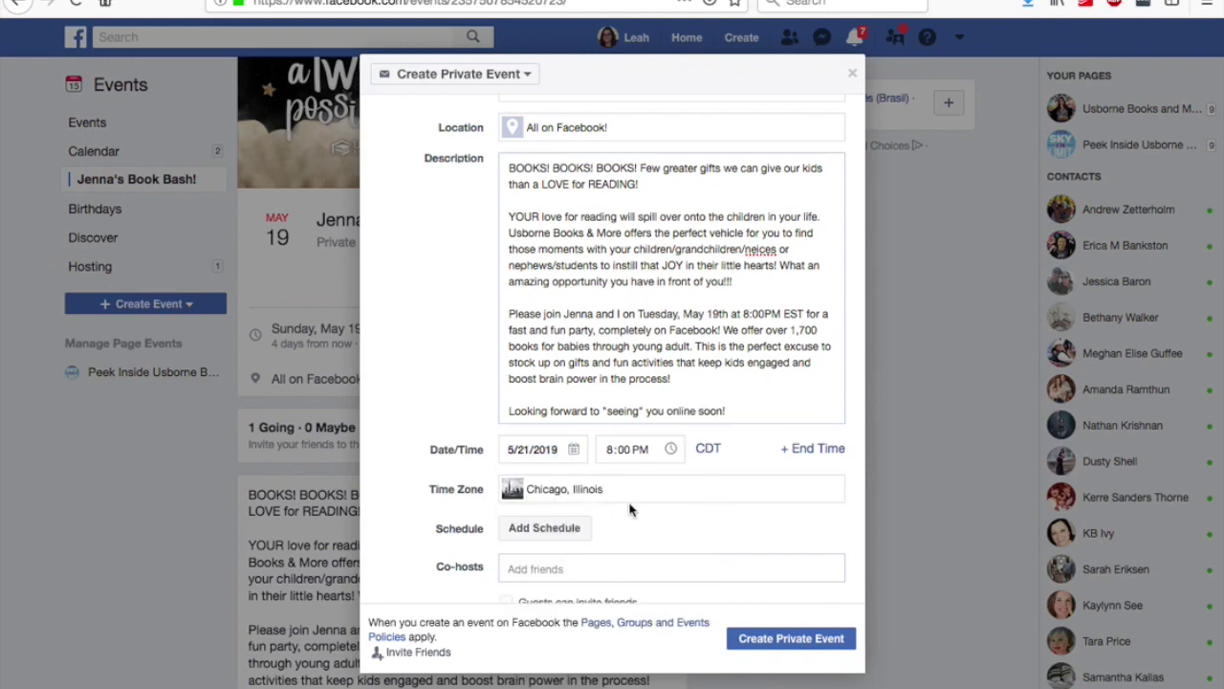
left_click_drag(603, 490, 518, 484)
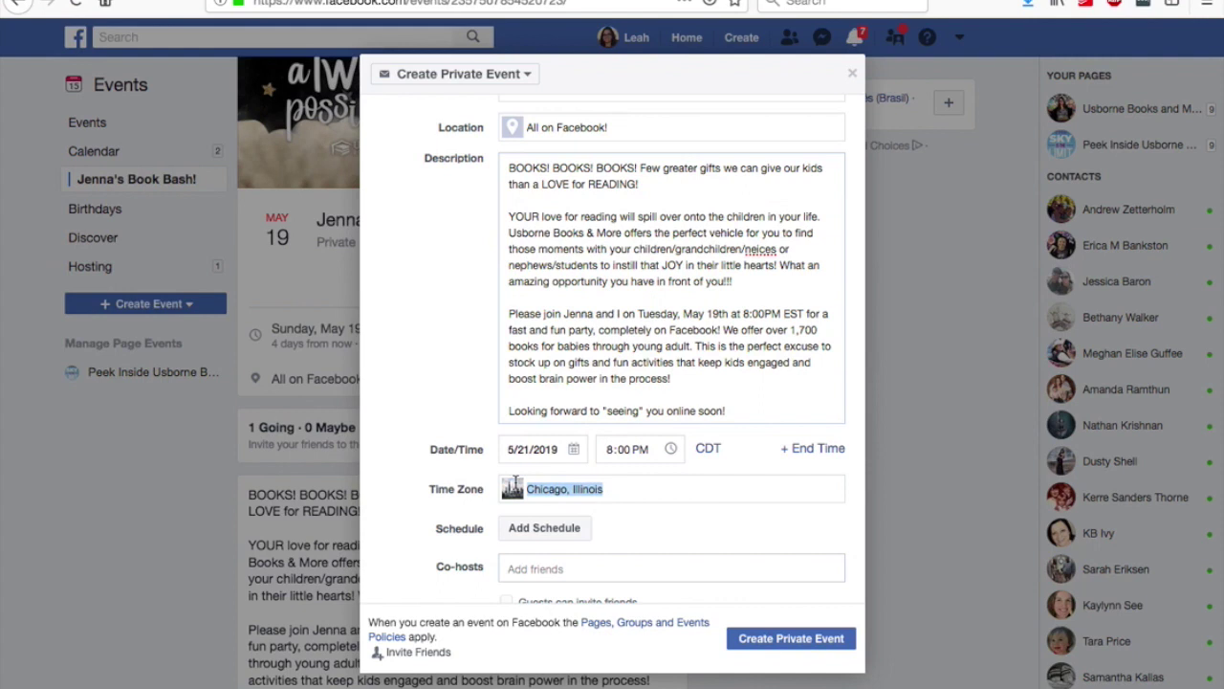
type("Salt Lake City, UT")
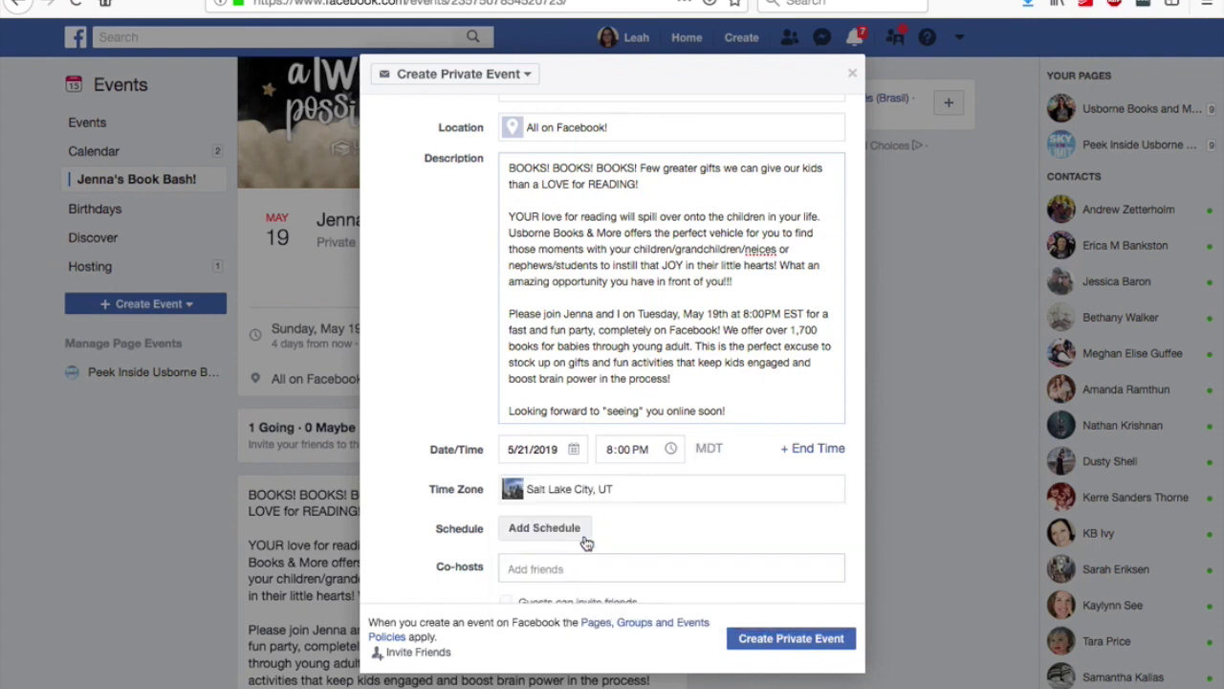
left_click(585, 541)
scroll(598, 581, "down", 2)
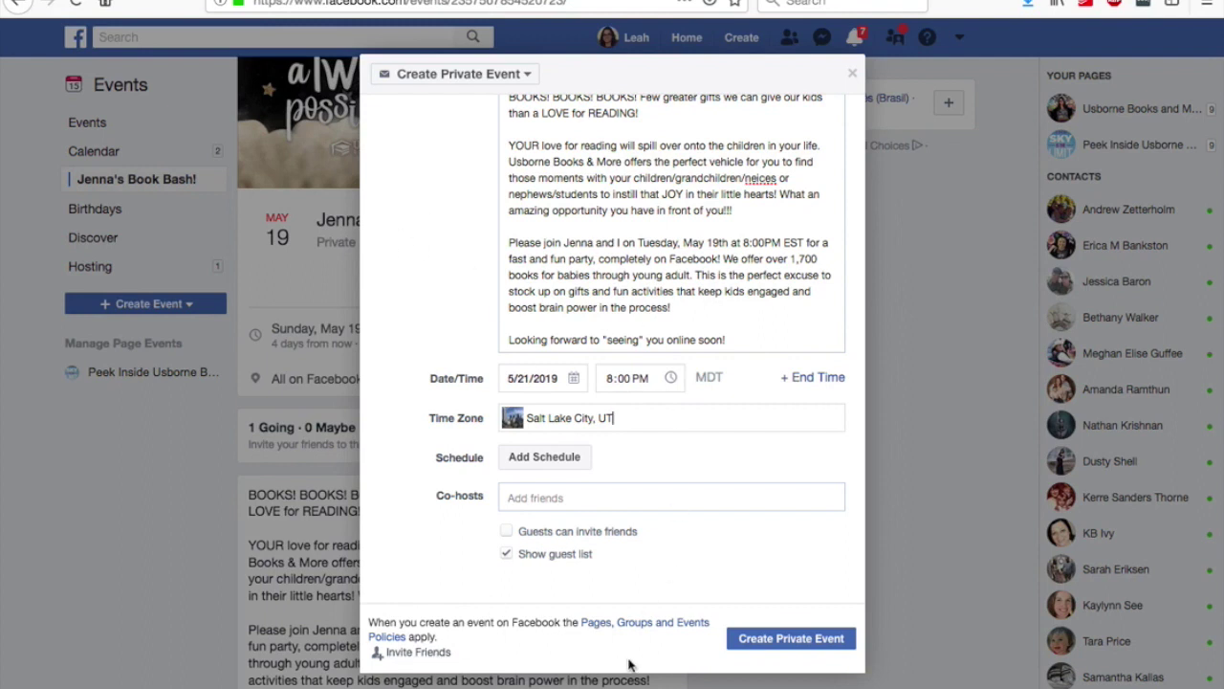
left_click(805, 638)
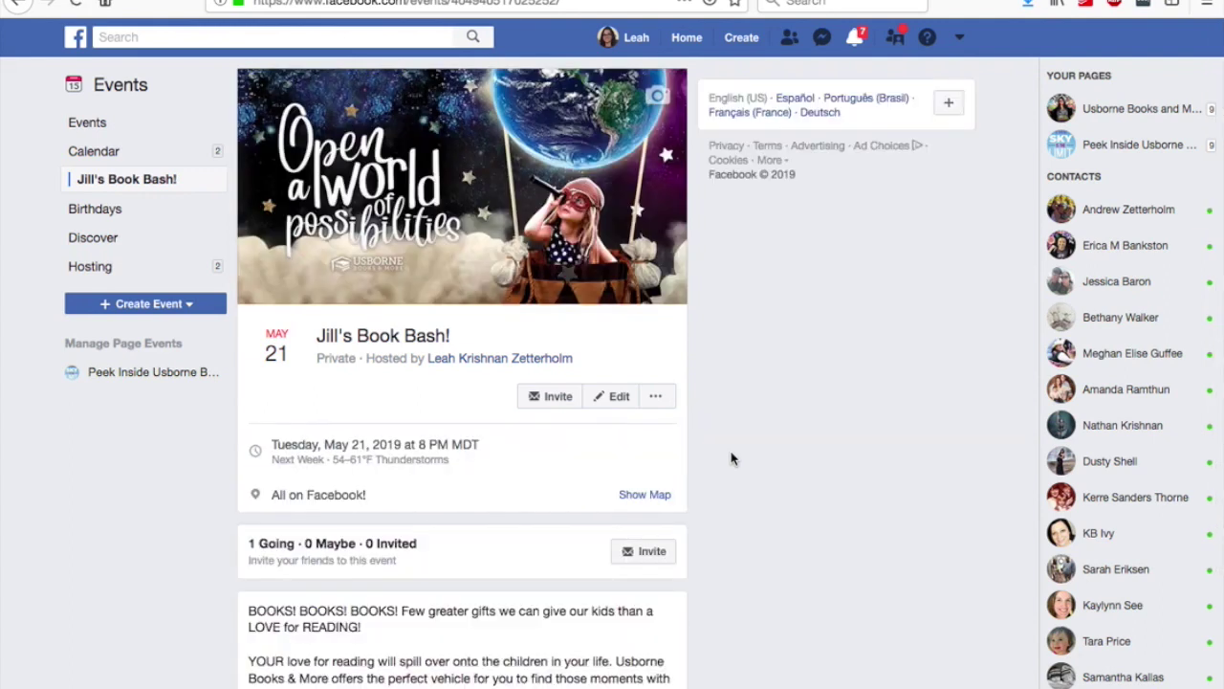
scroll(731, 459, "down", 3)
scroll(731, 459, "up", 2)
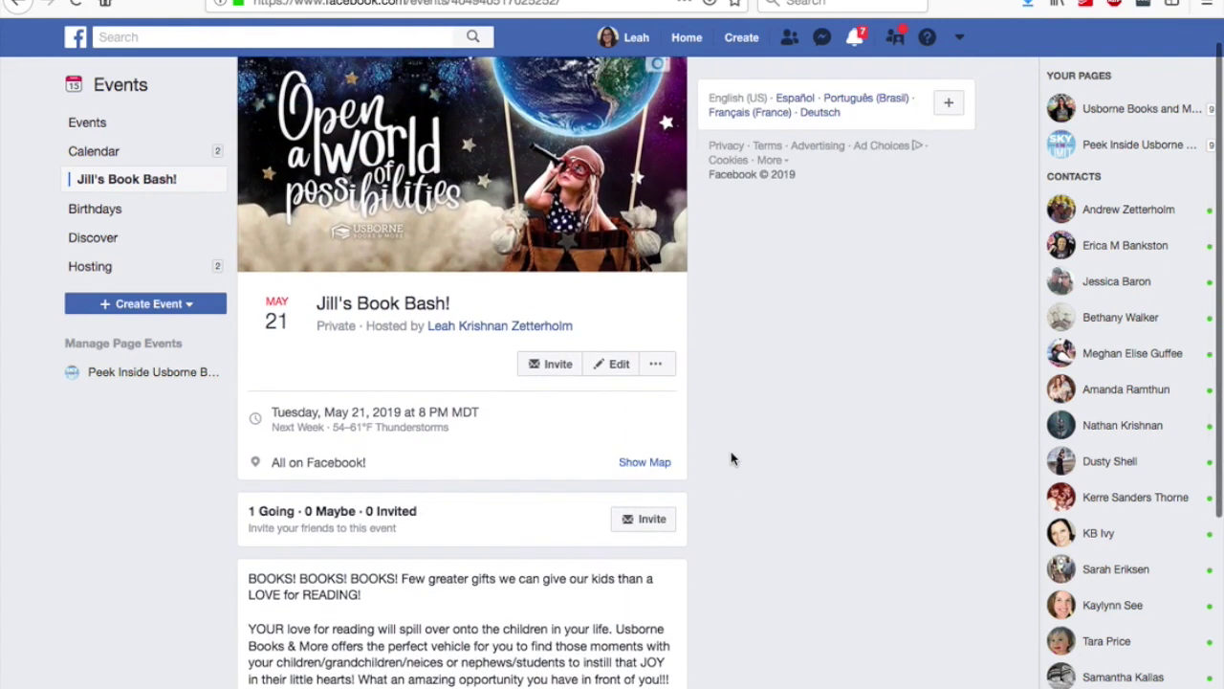
scroll(731, 459, "up", 1)
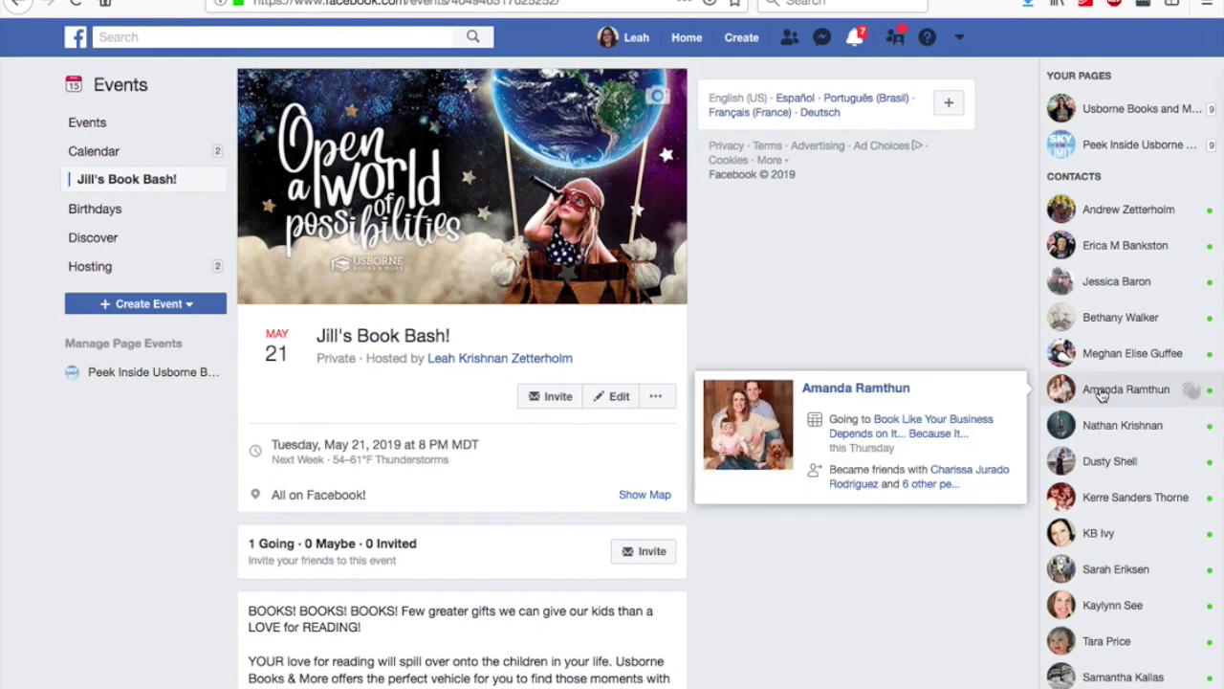
mouse_move(1196, 297)
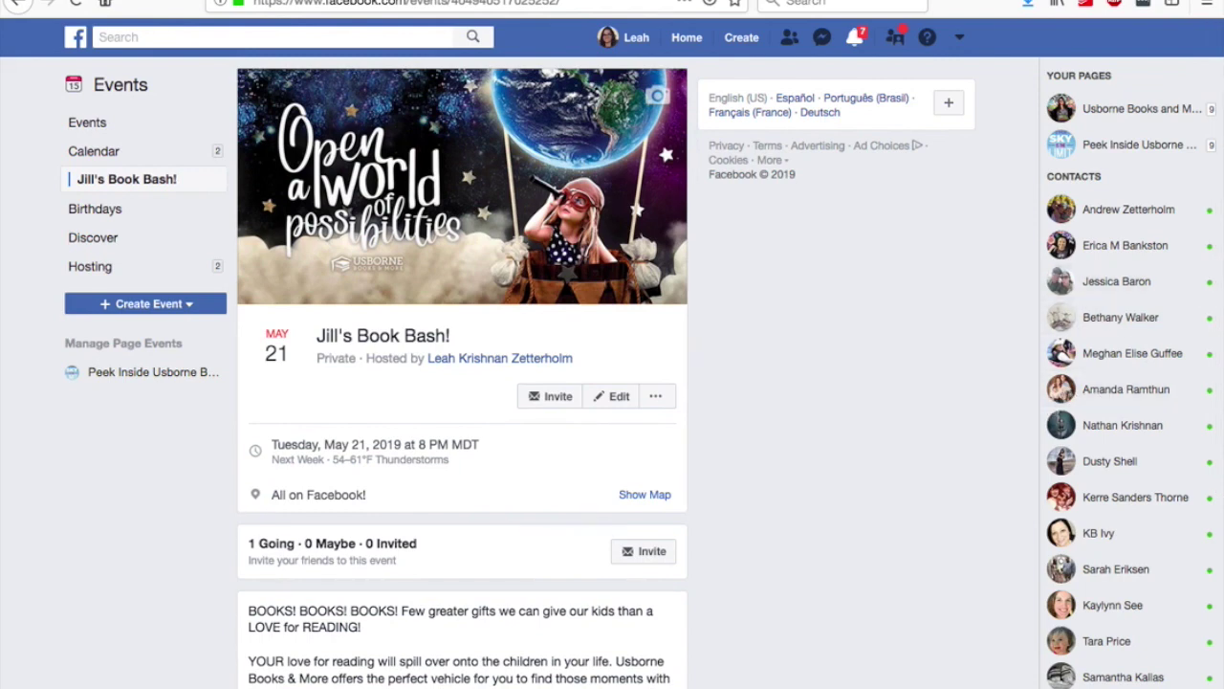